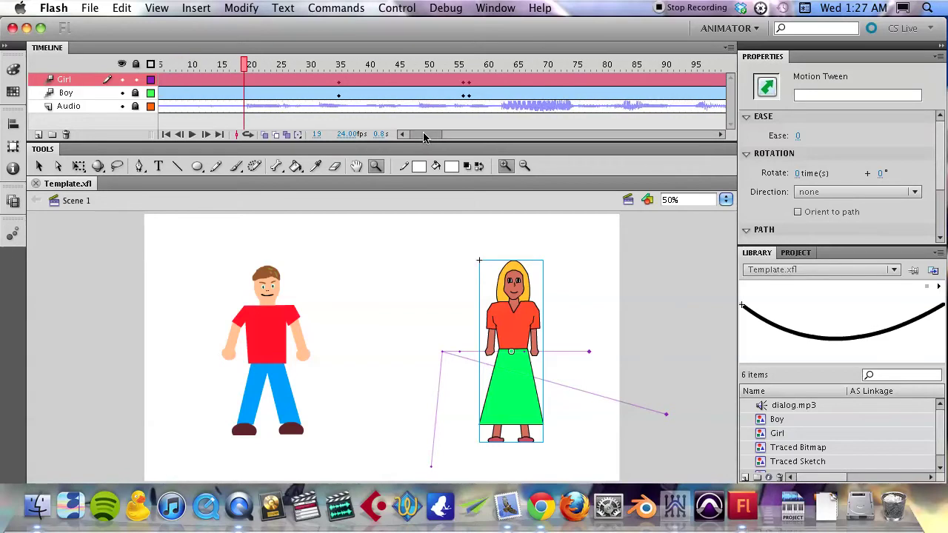
- Play the scene's animation and dialog from about frame 53 to frame 134
{"action": "key", "text": "v"}
{"action": "left_click", "coordinate": [523, 331]}
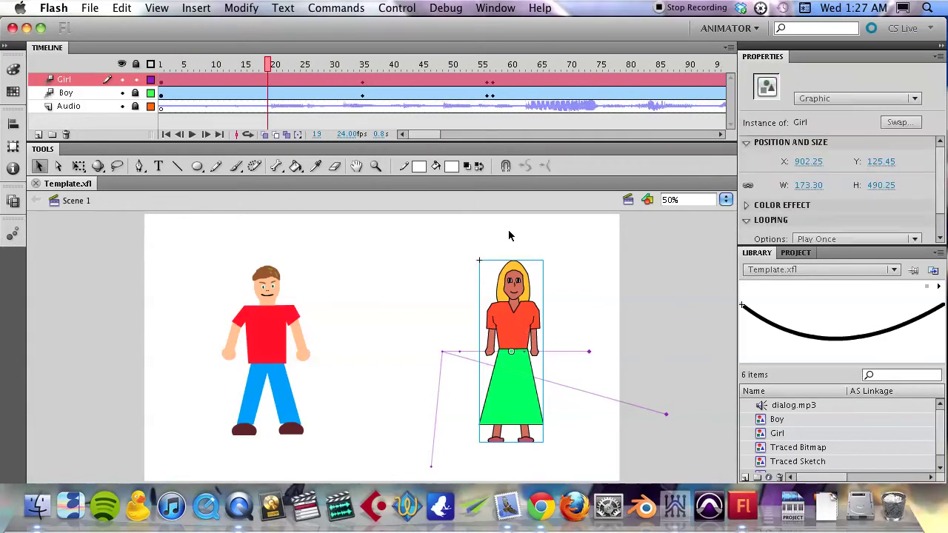
{"action": "left_click", "coordinate": [468, 67]}
{"action": "key", "text": "Return"}
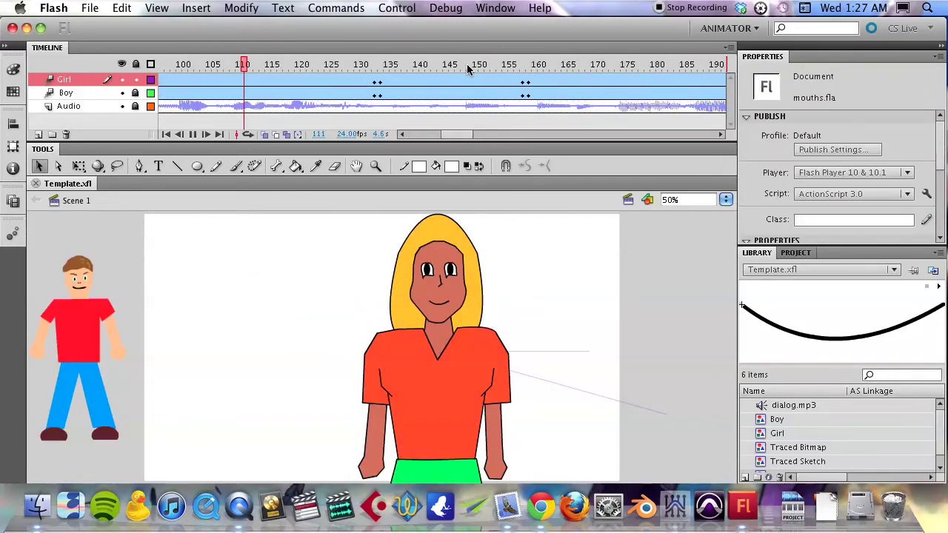
{"action": "key", "text": "Return"}
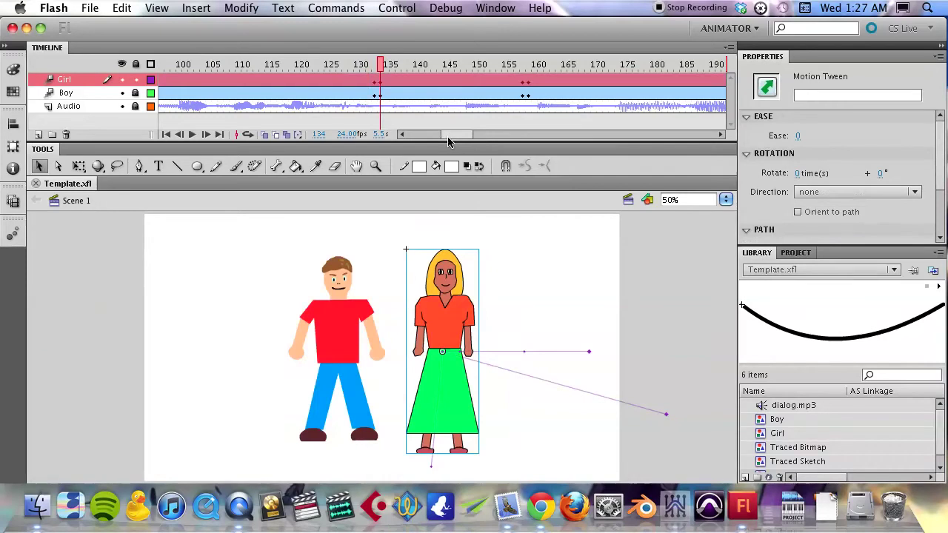
- Replay short stretches of the dialog between about frames 68 and 127, starting from several different frames
{"action": "left_click_drag", "start_coordinate": [449, 139], "coordinate": [432, 133]}
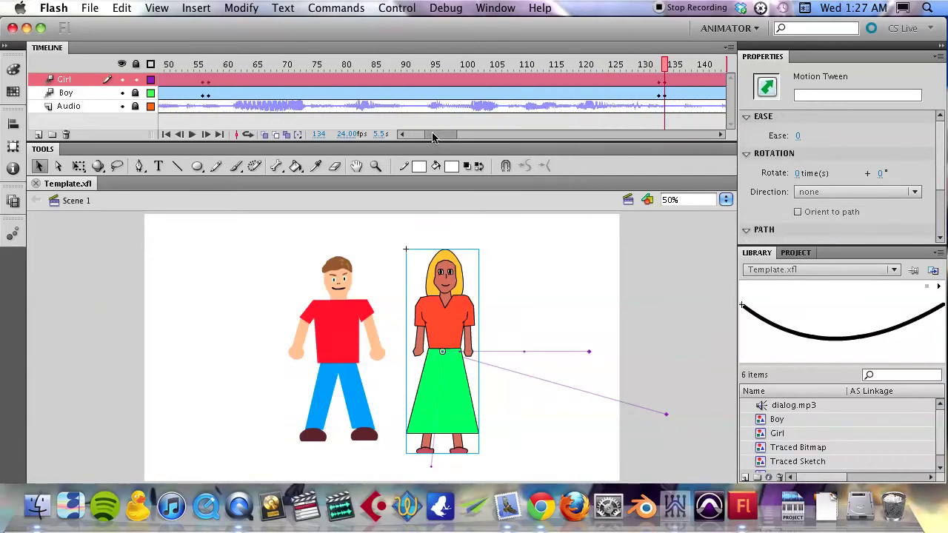
{"action": "left_click", "coordinate": [304, 64]}
{"action": "key", "text": "Return"}
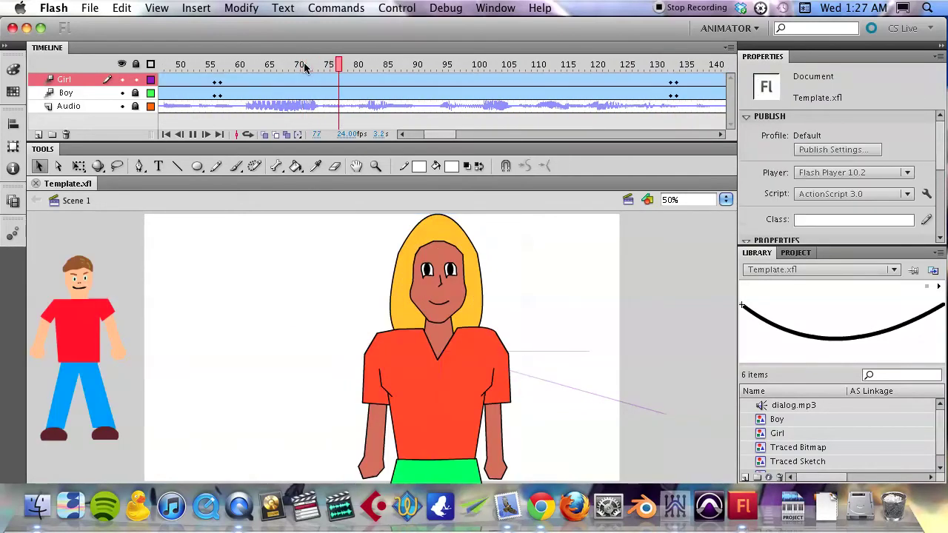
{"action": "key", "text": "Return"}
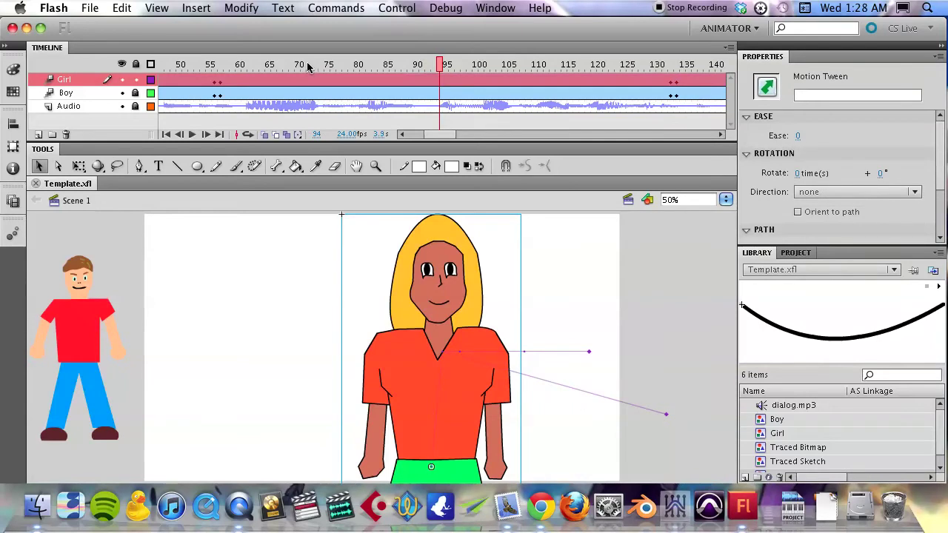
{"action": "left_click", "coordinate": [287, 64]}
{"action": "key", "text": "Return"}
{"action": "key", "text": "Return"}
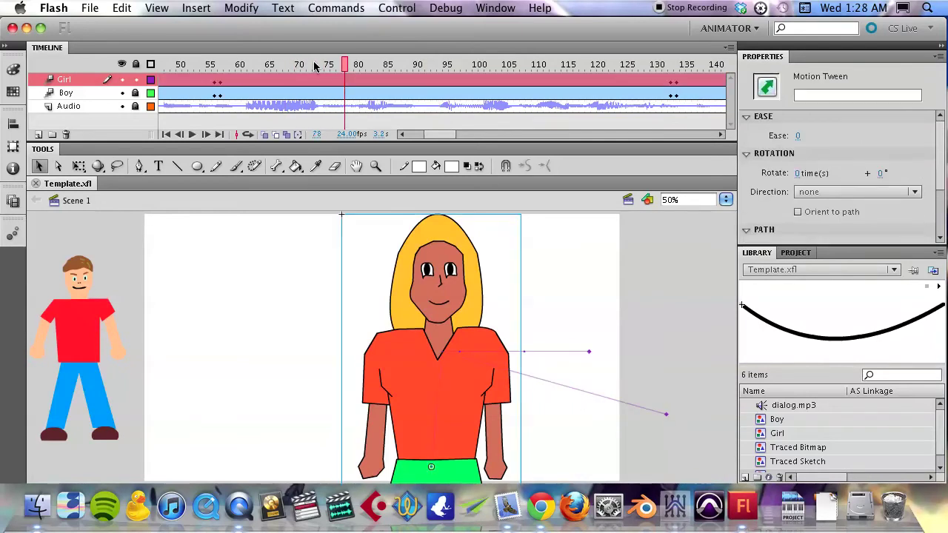
{"action": "left_click", "coordinate": [426, 65]}
{"action": "key", "text": "Return"}
{"action": "key", "text": "Return"}
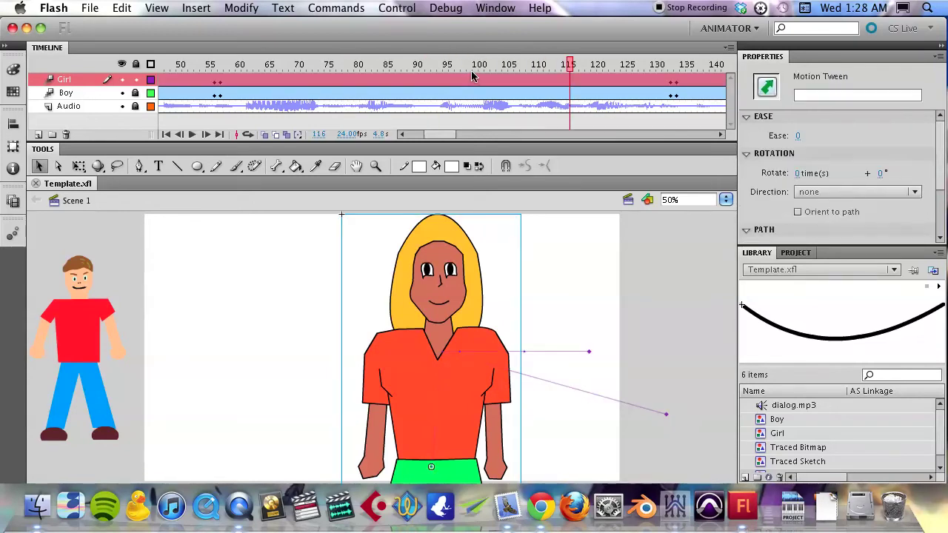
{"action": "left_click", "coordinate": [462, 64]}
{"action": "key", "text": "Return"}
{"action": "key", "text": "Return"}
{"action": "left_click", "coordinate": [476, 79]}
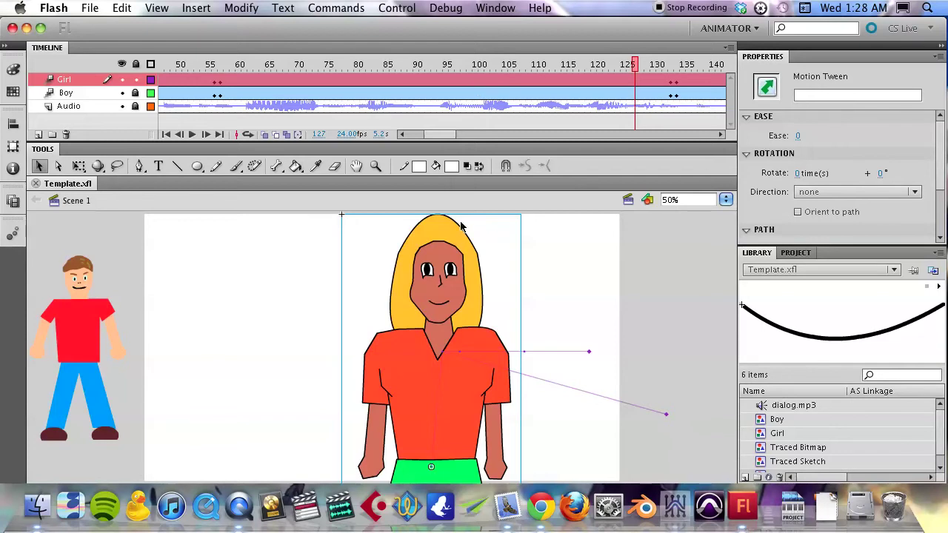
- Open the Girl symbol for editing and bring the start of its timeline and the whole figure into view
{"action": "double_click", "coordinate": [409, 359]}
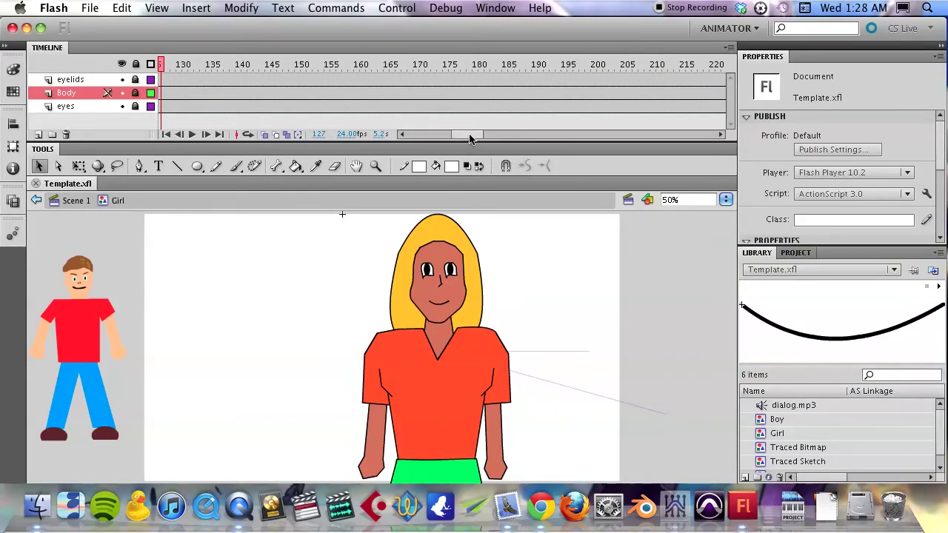
{"action": "left_click_drag", "start_coordinate": [468, 137], "coordinate": [421, 135]}
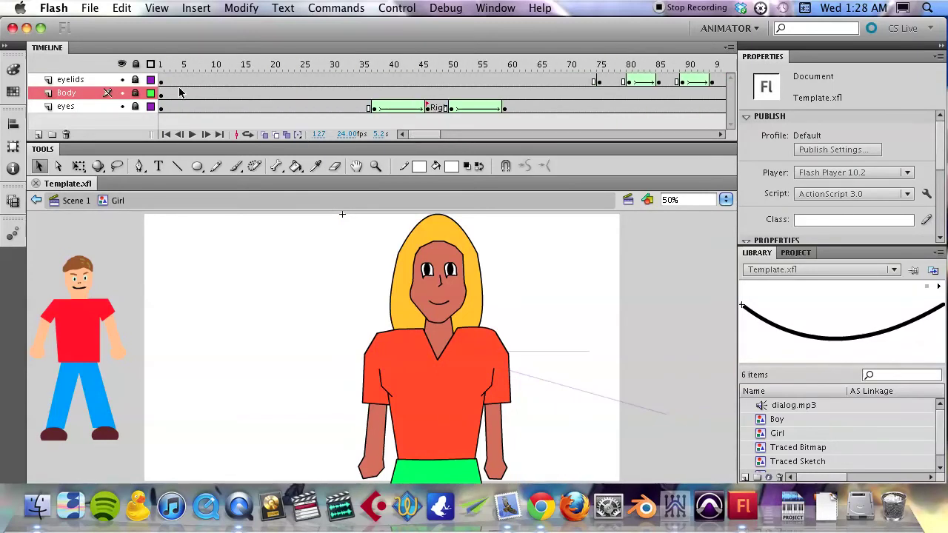
{"action": "left_click", "coordinate": [135, 94]}
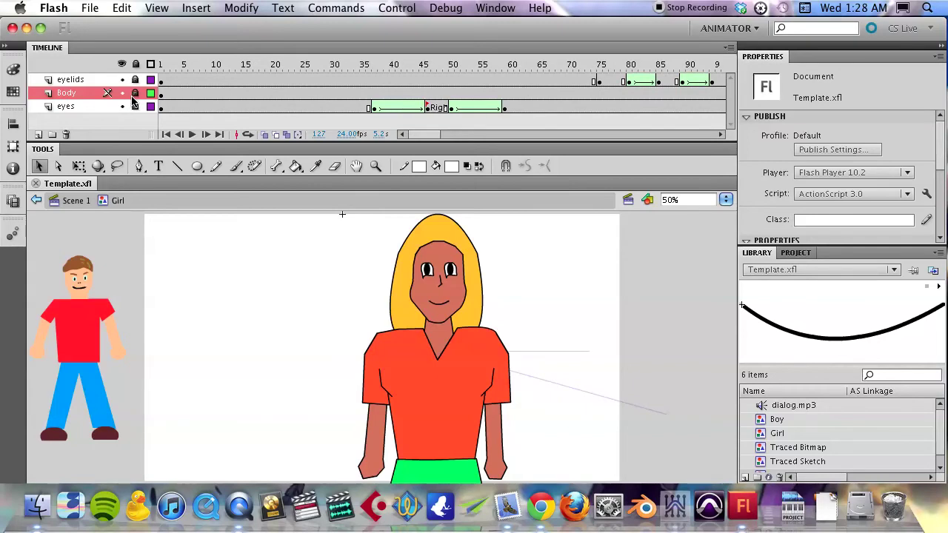
{"action": "key", "text": "z"}
{"action": "left_click", "coordinate": [427, 364], "text": "alt"}
{"action": "left_click_drag", "start_coordinate": [311, 374], "coordinate": [376, 307]}
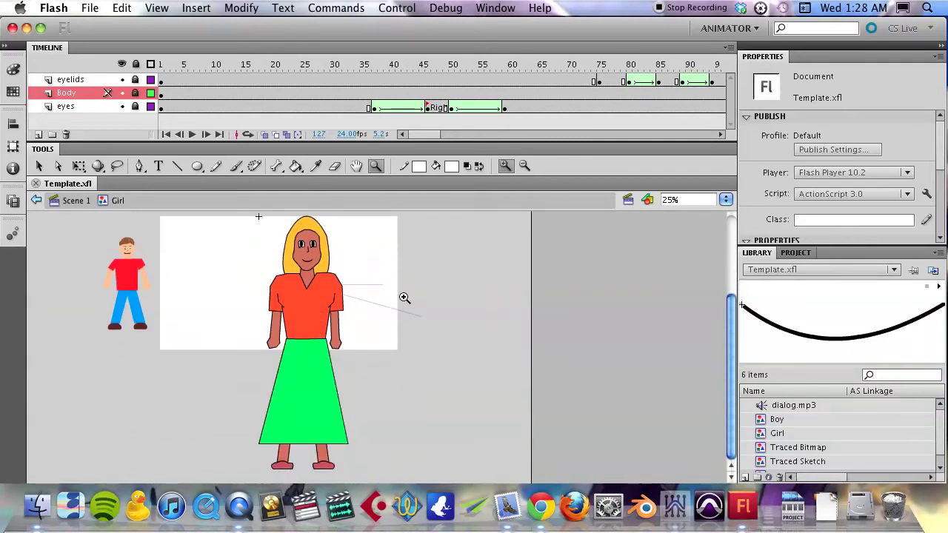
- Hide the eyelids, eyes and Body layers to check what each contains, and show all three again
{"action": "left_click", "coordinate": [123, 80]}
{"action": "left_click", "coordinate": [121, 106]}
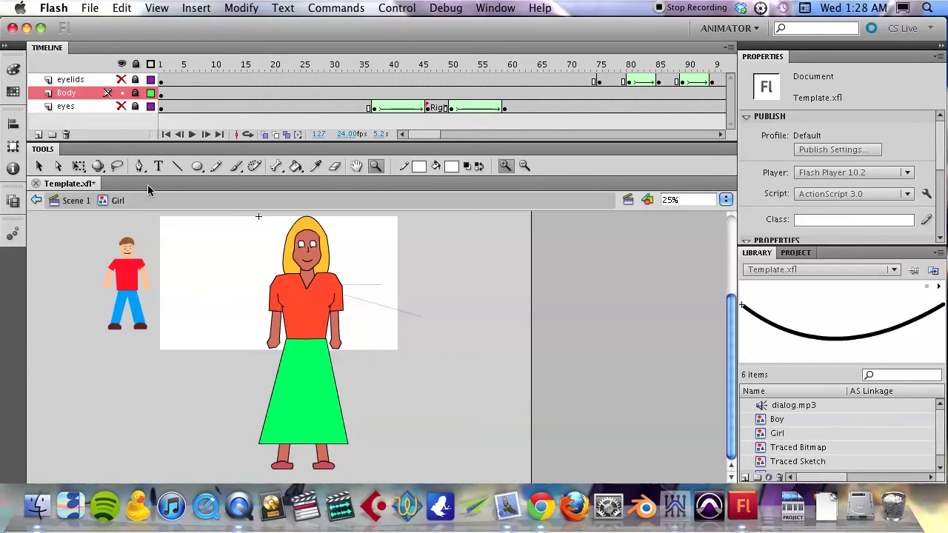
{"action": "left_click", "coordinate": [122, 94]}
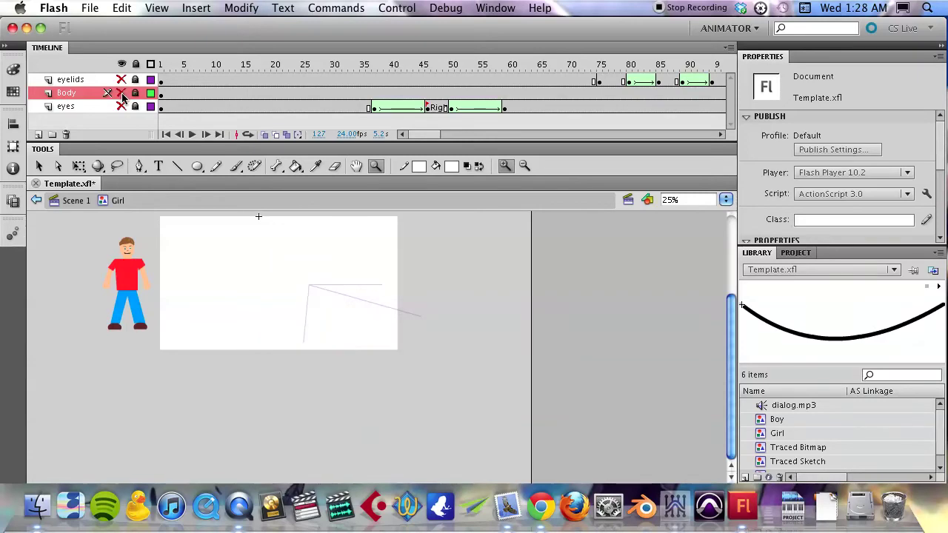
{"action": "left_click", "coordinate": [122, 93]}
{"action": "left_click", "coordinate": [122, 79]}
{"action": "left_click", "coordinate": [121, 107]}
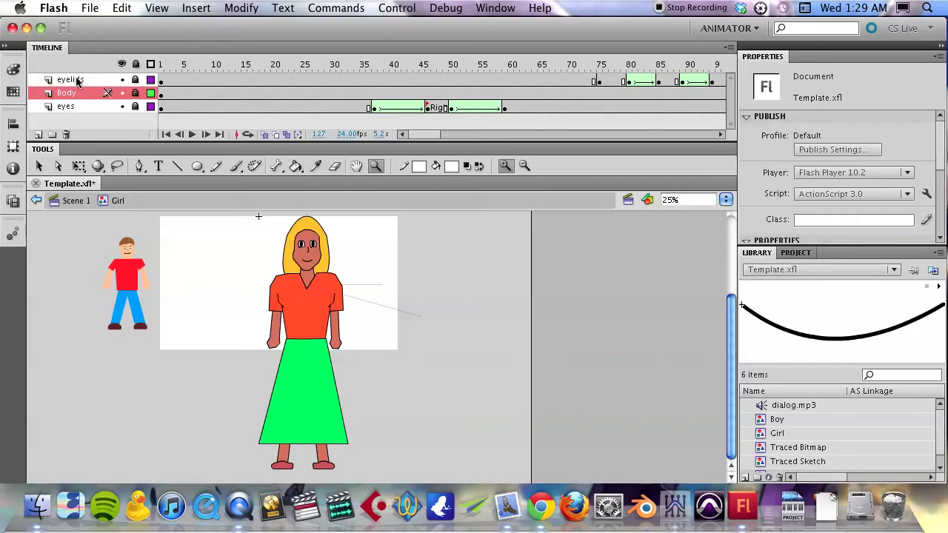
- Unlock the Body layer and insert keyframes on it at frames 9 and 10
{"action": "left_click", "coordinate": [135, 94]}
{"action": "left_click", "coordinate": [80, 93]}
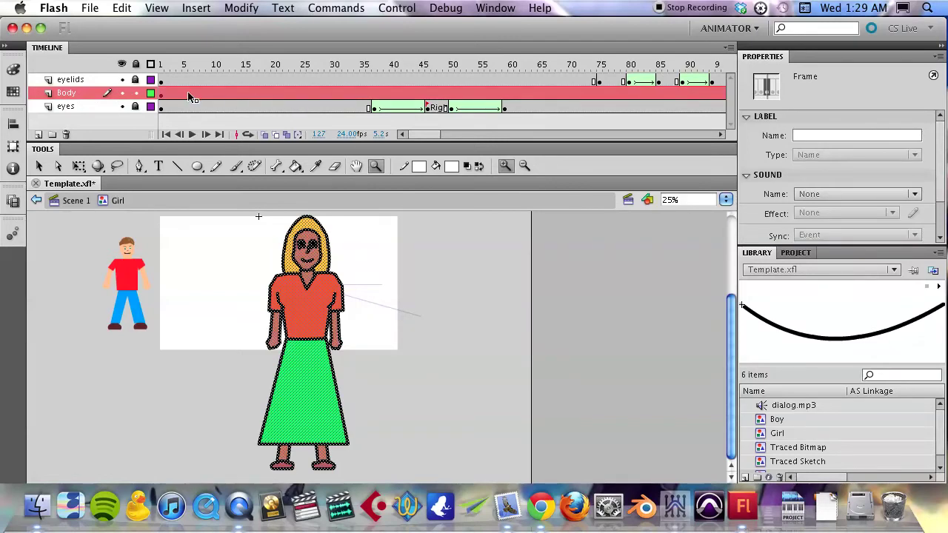
{"action": "left_click", "coordinate": [162, 96]}
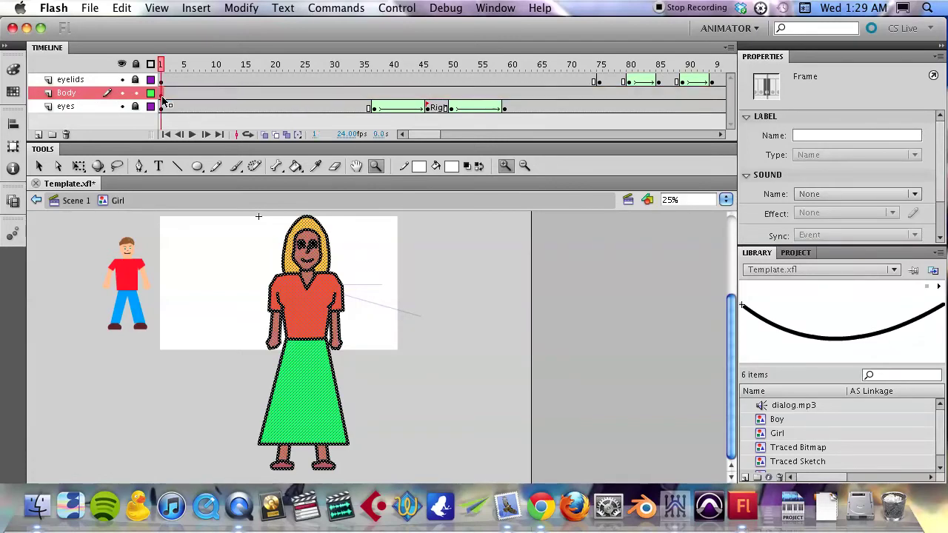
{"action": "left_click", "coordinate": [208, 95]}
{"action": "left_click", "coordinate": [215, 96]}
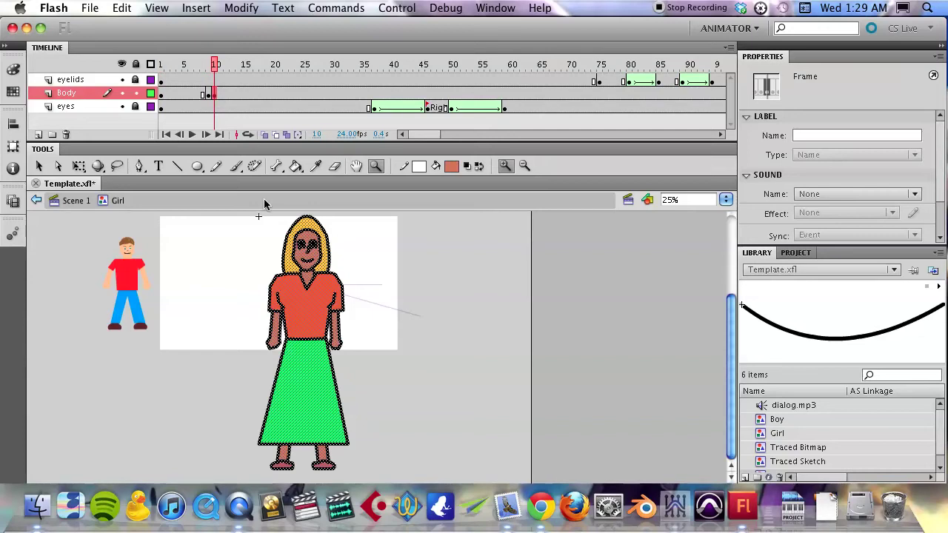
- On frame 10, select the anchor points of the girl's shoulders, sleeves and hands with the Subselection tool
{"action": "left_click_drag", "start_coordinate": [244, 219], "coordinate": [370, 370]}
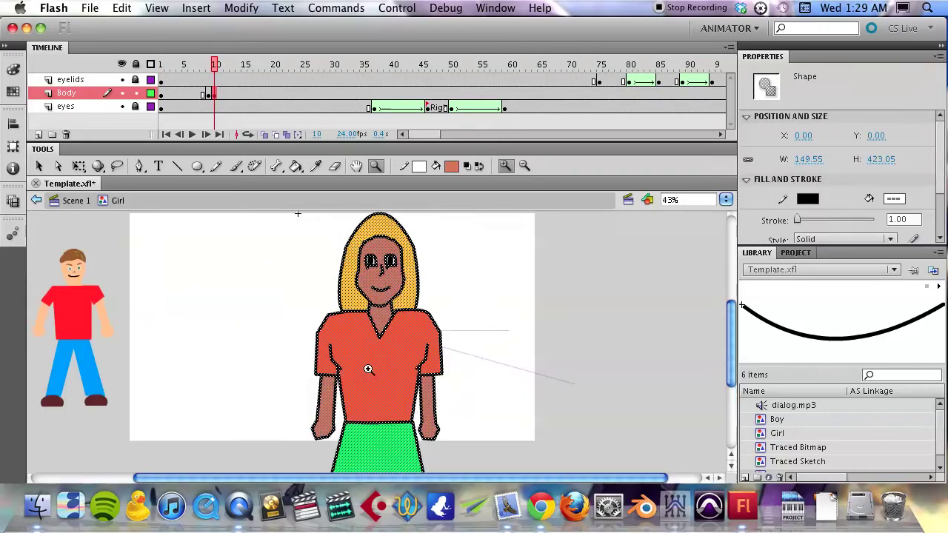
{"action": "left_click", "coordinate": [215, 95]}
{"action": "key", "text": "v"}
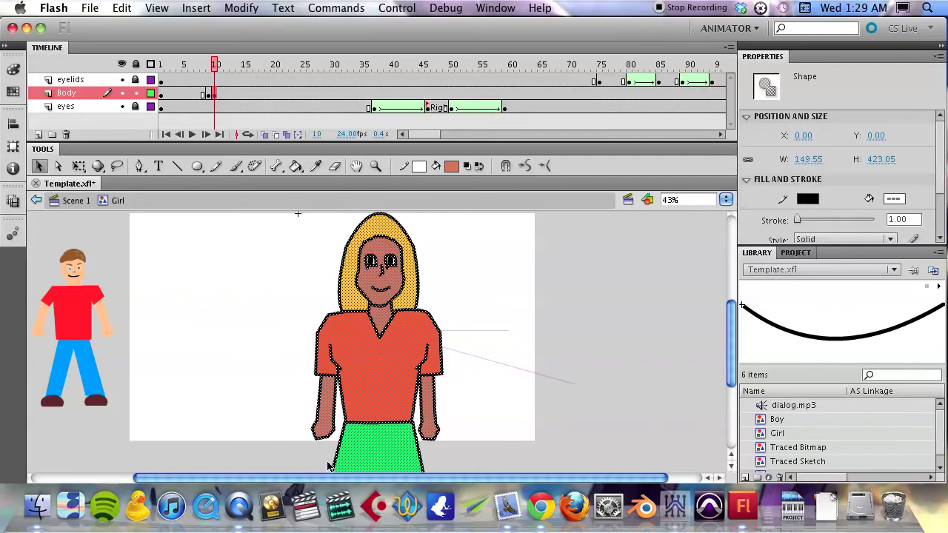
{"action": "key", "text": "a"}
{"action": "left_click", "coordinate": [306, 413]}
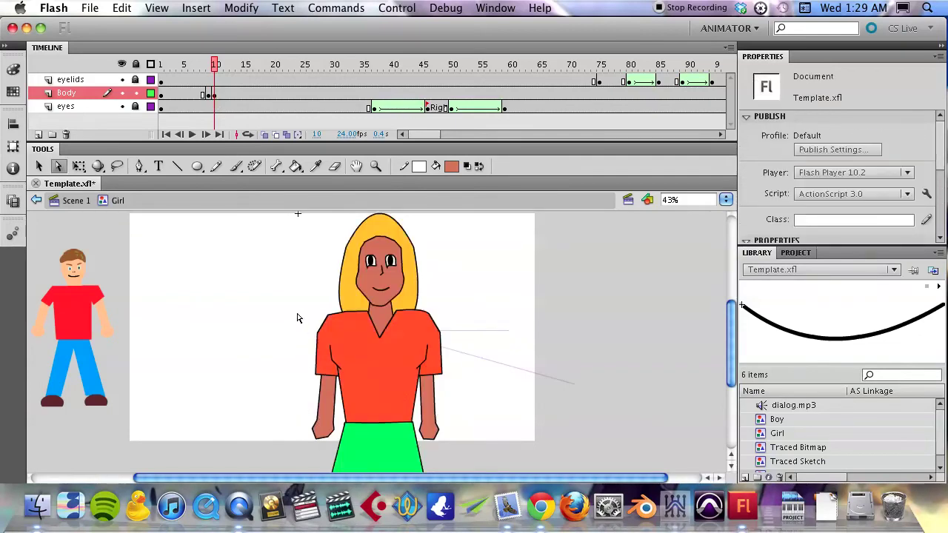
{"action": "left_click_drag", "start_coordinate": [294, 308], "coordinate": [458, 413]}
{"action": "left_click_drag", "start_coordinate": [449, 447], "coordinate": [426, 430]}
{"action": "key", "text": "super+z"}
{"action": "left_click_drag", "start_coordinate": [437, 422], "coordinate": [420, 435]}
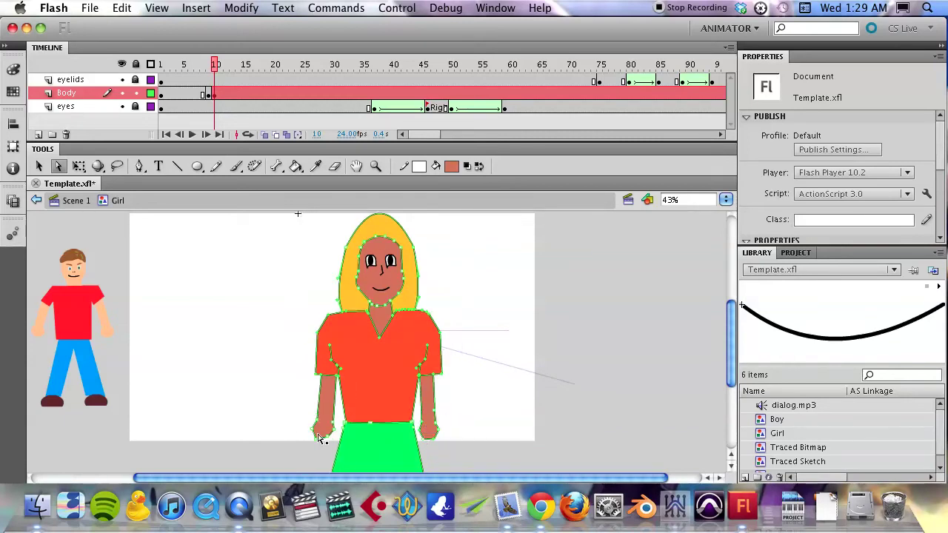
- Include the hand on the figure's left side in the selection and nudge the shoulders and arms slightly upward on frame 10
{"action": "left_click_drag", "start_coordinate": [304, 418], "coordinate": [337, 447]}
{"action": "key", "text": "ctrl+z"}
{"action": "key", "text": "ctrl+z"}
{"action": "key", "text": "ctrl+y"}
{"action": "key", "text": "ctrl+z"}
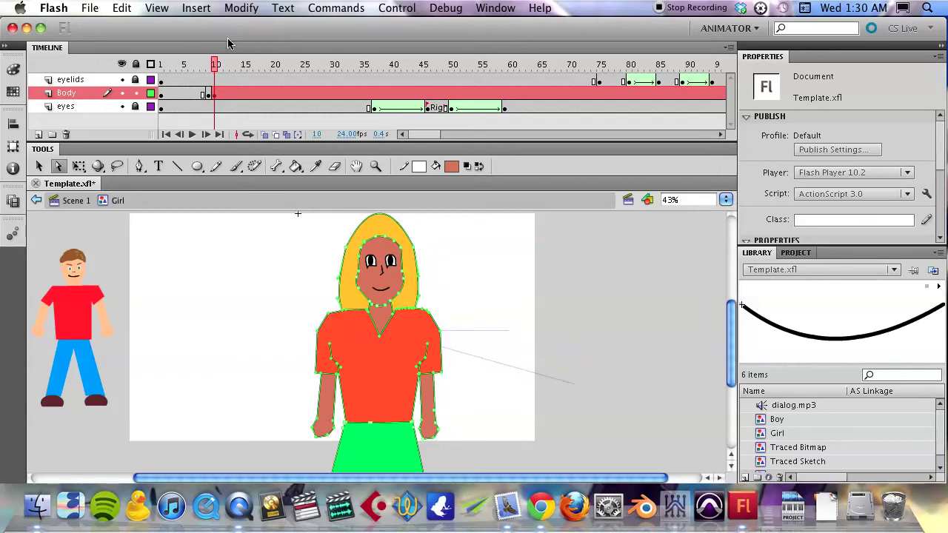
- Insert a Body keyframe at frame 11 and nudge the anchor points of the shoulders, neckline, sleeves and hands slightly higher
{"action": "left_click", "coordinate": [214, 94]}
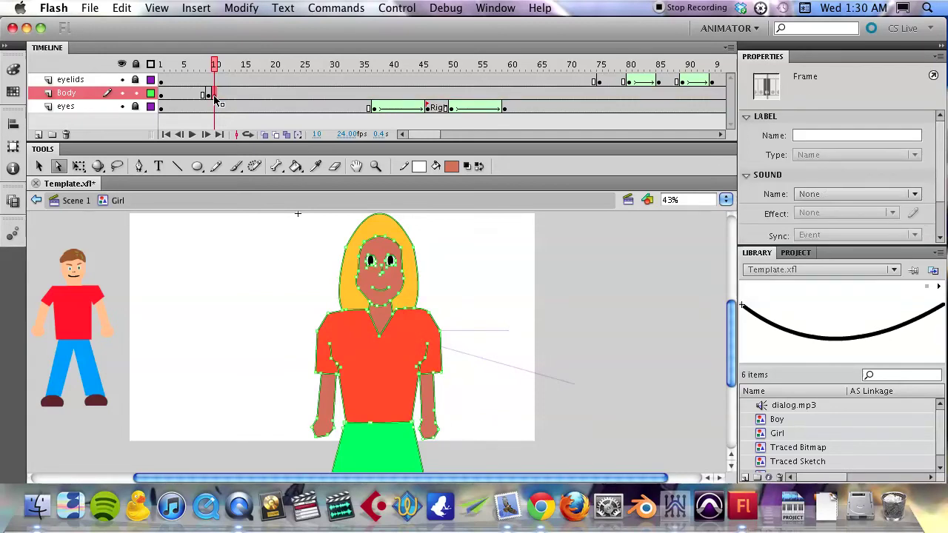
{"action": "key", "text": "F6"}
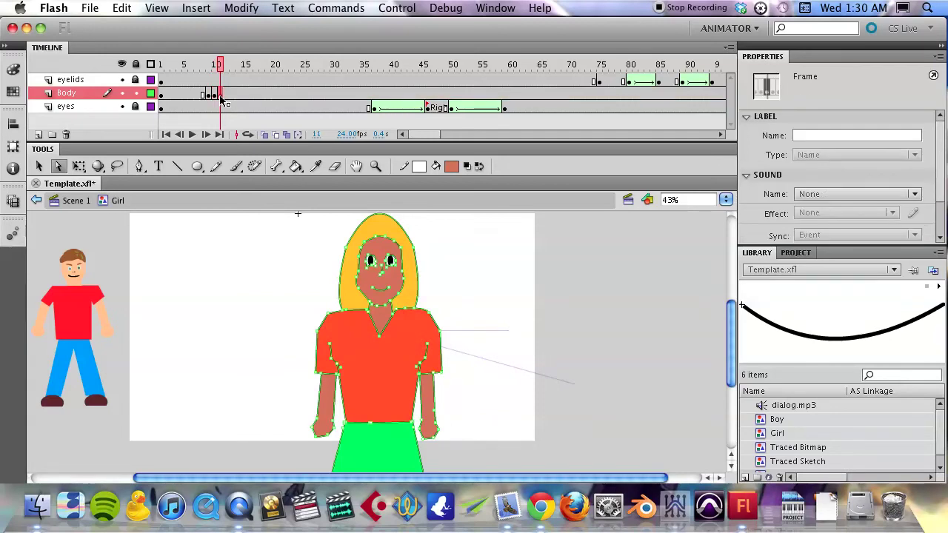
{"action": "left_click", "coordinate": [303, 355]}
{"action": "left_click_drag", "start_coordinate": [288, 311], "coordinate": [419, 448]}
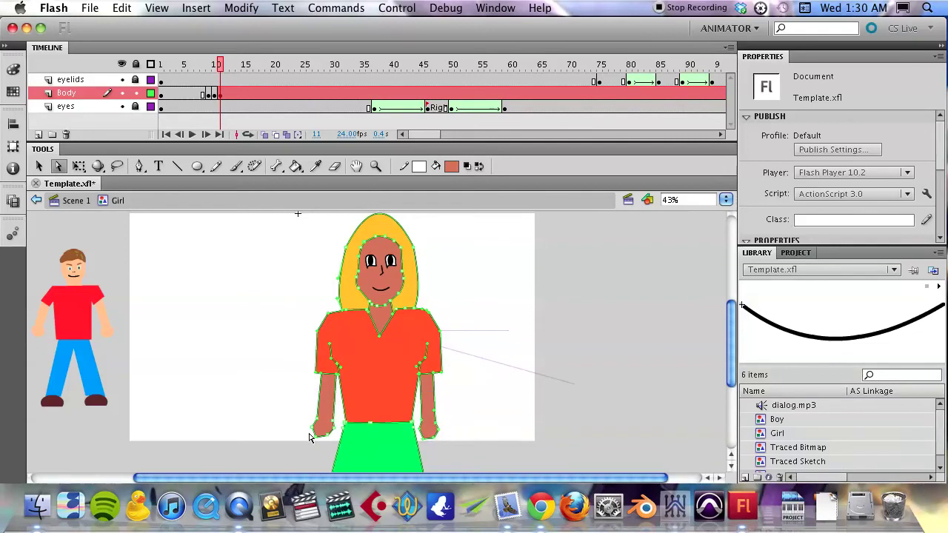
{"action": "left_click_drag", "start_coordinate": [298, 411], "coordinate": [337, 446]}
{"action": "left_click_drag", "start_coordinate": [419, 312], "coordinate": [394, 323]}
{"action": "left_click_drag", "start_coordinate": [332, 306], "coordinate": [372, 323]}
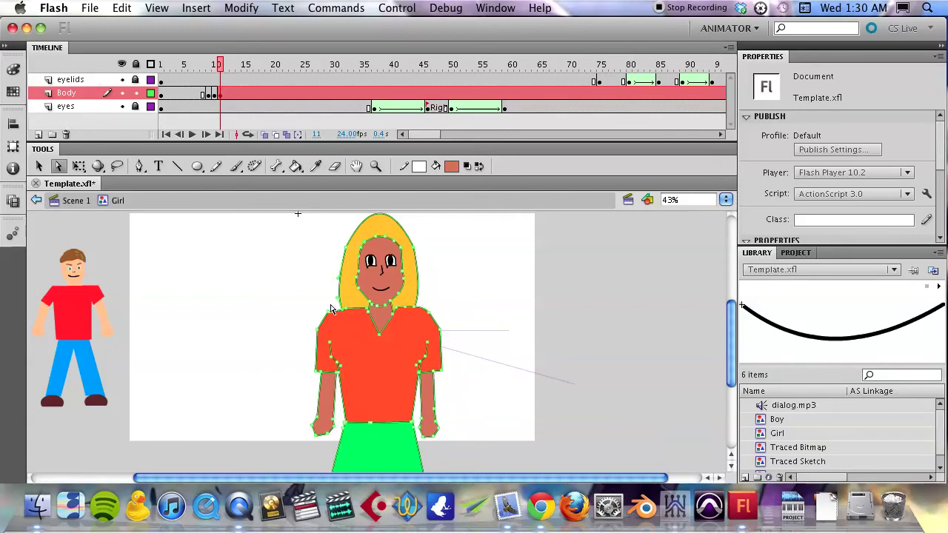
- Insert a Body keyframe at frame 12 and nudge the sleeve and arm anchor points up a little further
{"action": "left_click", "coordinate": [221, 94]}
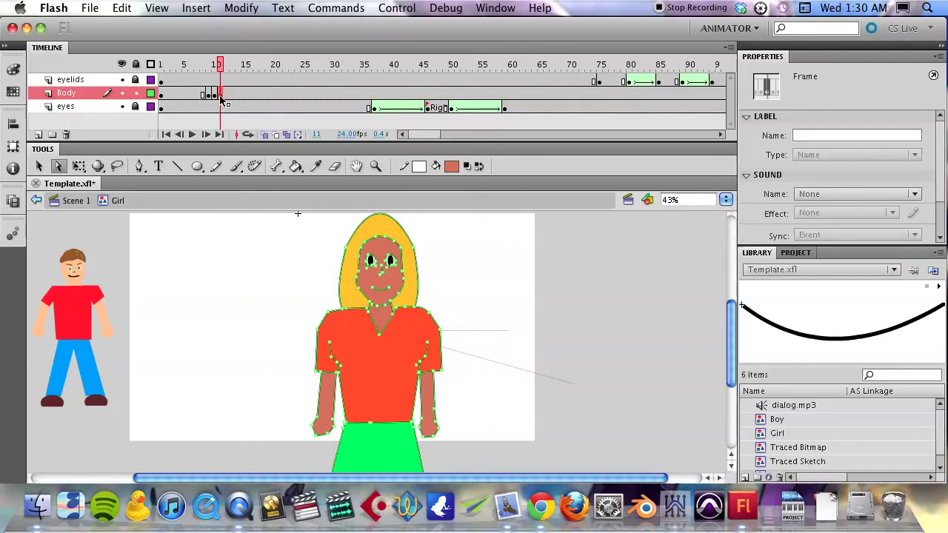
{"action": "left_click", "coordinate": [227, 95]}
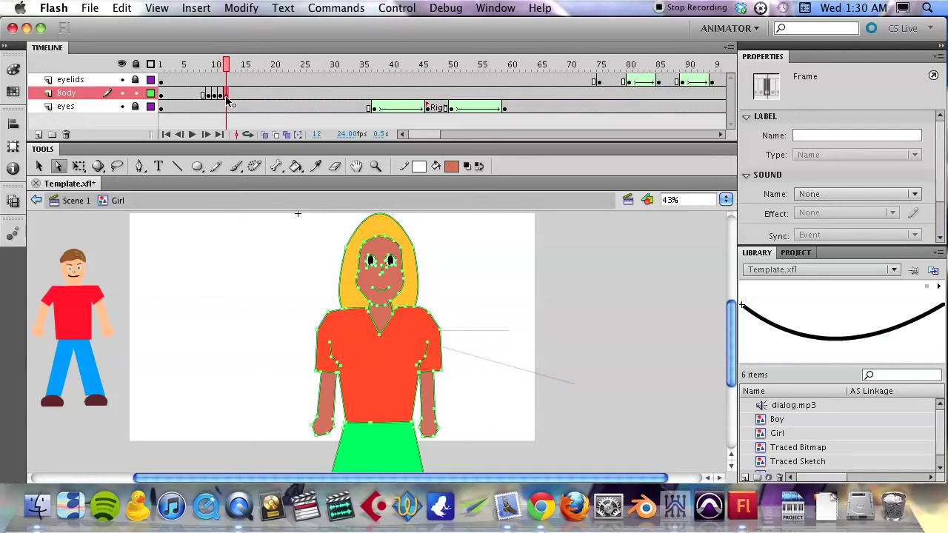
{"action": "left_click", "coordinate": [311, 297]}
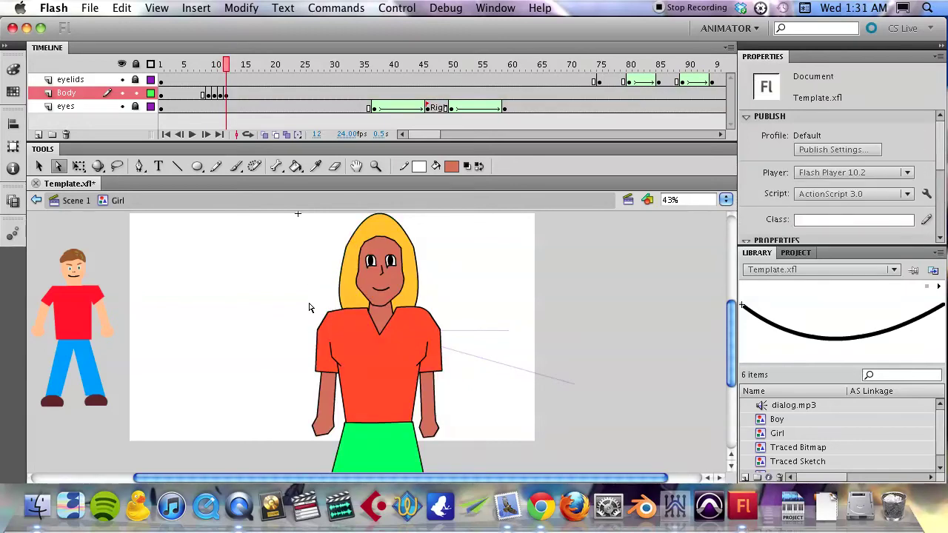
{"action": "left_click_drag", "start_coordinate": [309, 307], "coordinate": [352, 344]}
{"action": "left_click_drag", "start_coordinate": [372, 353], "coordinate": [420, 421]}
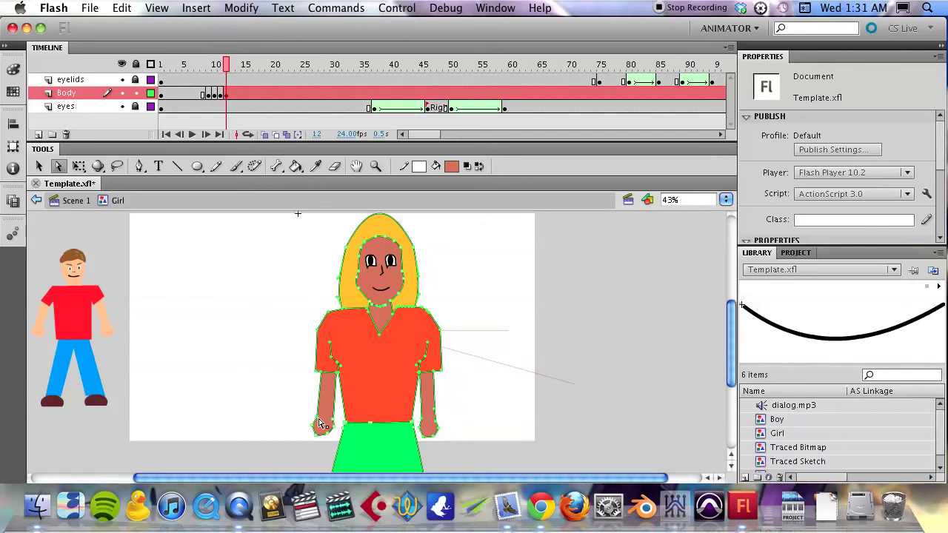
{"action": "left_click_drag", "start_coordinate": [322, 436], "coordinate": [340, 449]}
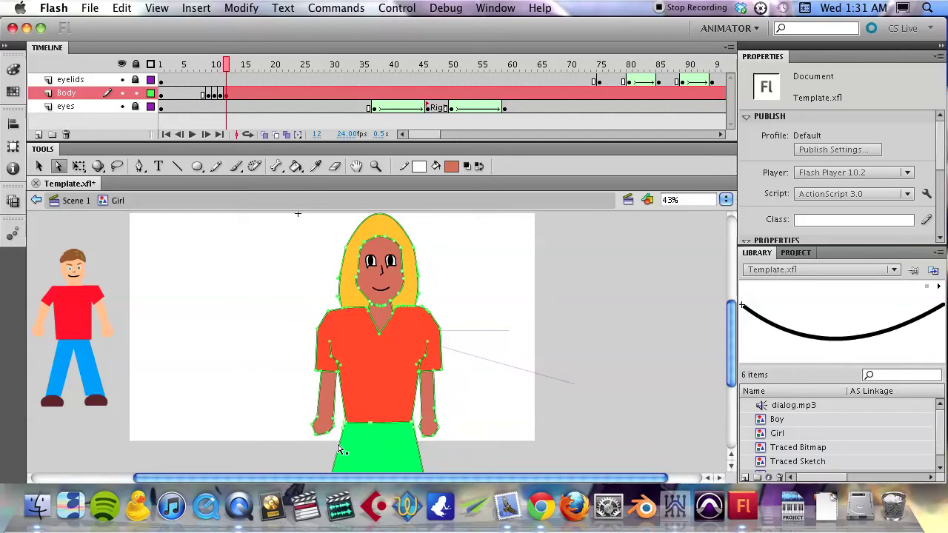
{"action": "key", "text": "z"}
{"action": "left_click", "coordinate": [374, 316]}
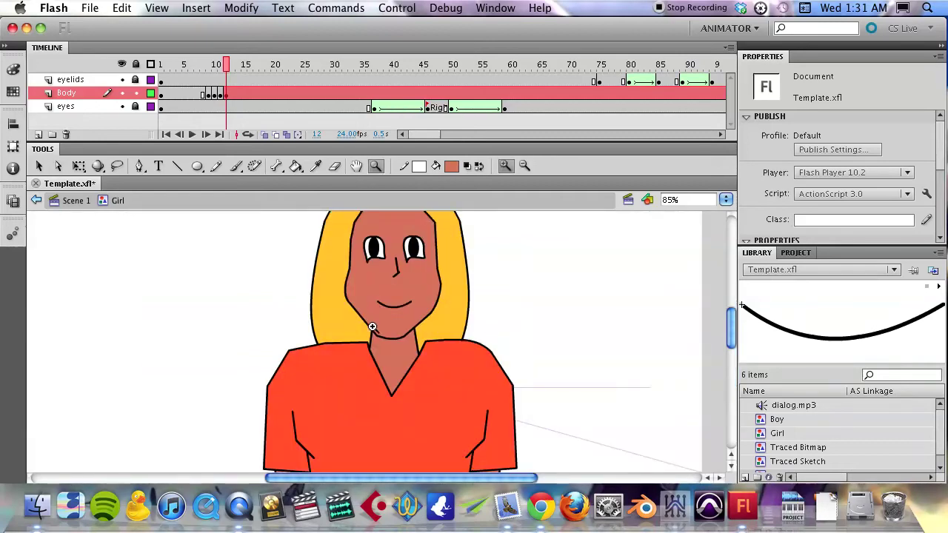
{"action": "left_click", "coordinate": [374, 366], "text": "alt"}
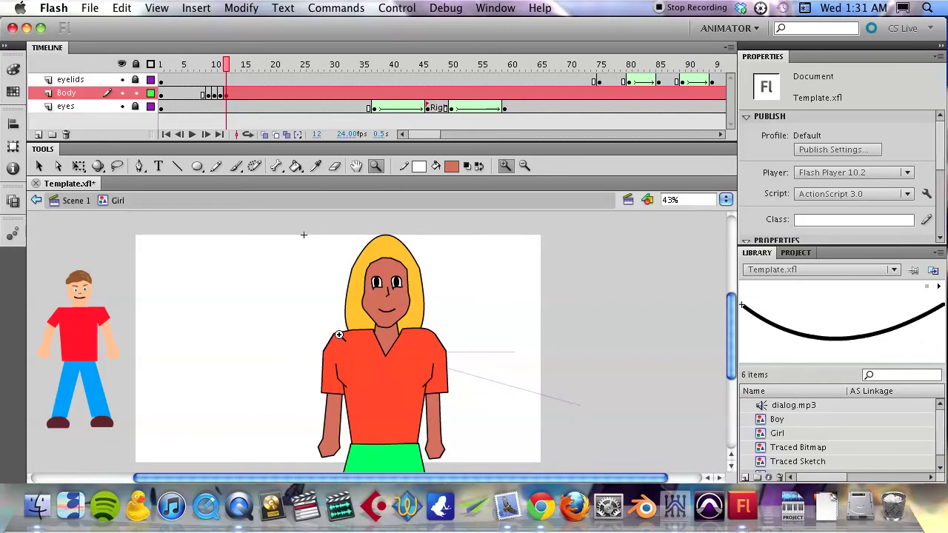
- On frame 12, select the anchor points of the girl's shoulders, sleeves, hands and neckline with the Subselection tool and nudge them slightly higher
{"action": "key", "text": "a"}
{"action": "left_click", "coordinate": [331, 337]}
{"action": "left_click", "coordinate": [309, 324]}
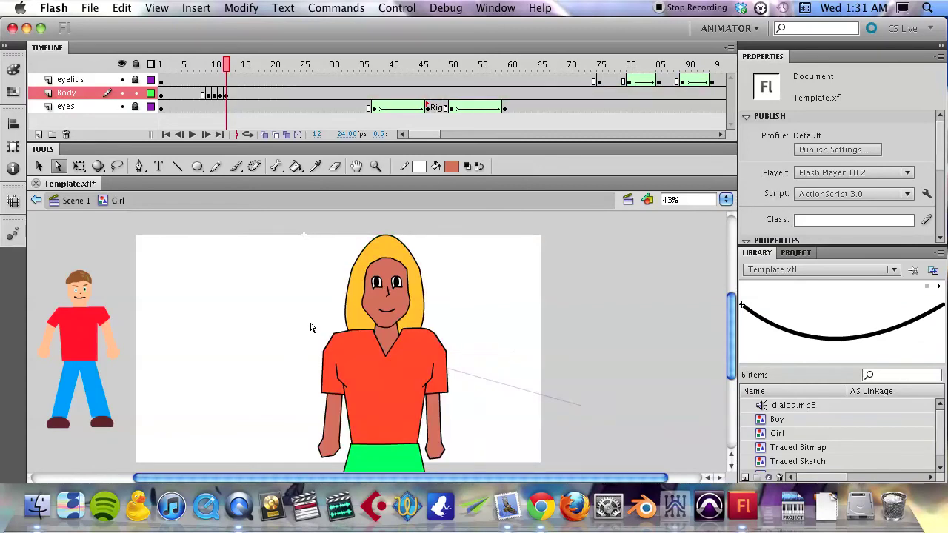
{"action": "left_click_drag", "start_coordinate": [310, 324], "coordinate": [375, 410]}
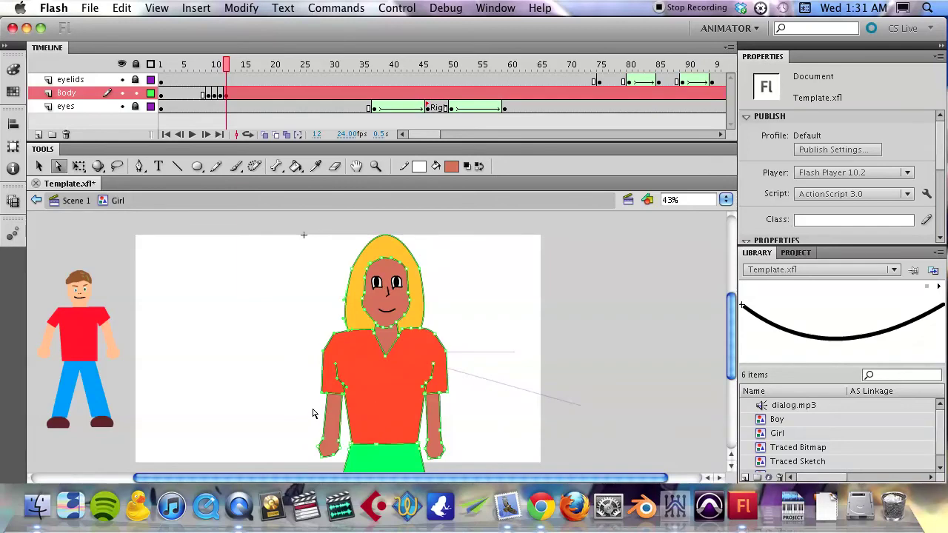
{"action": "left_click_drag", "start_coordinate": [308, 412], "coordinate": [344, 465]}
{"action": "left_click_drag", "start_coordinate": [427, 453], "coordinate": [404, 342]}
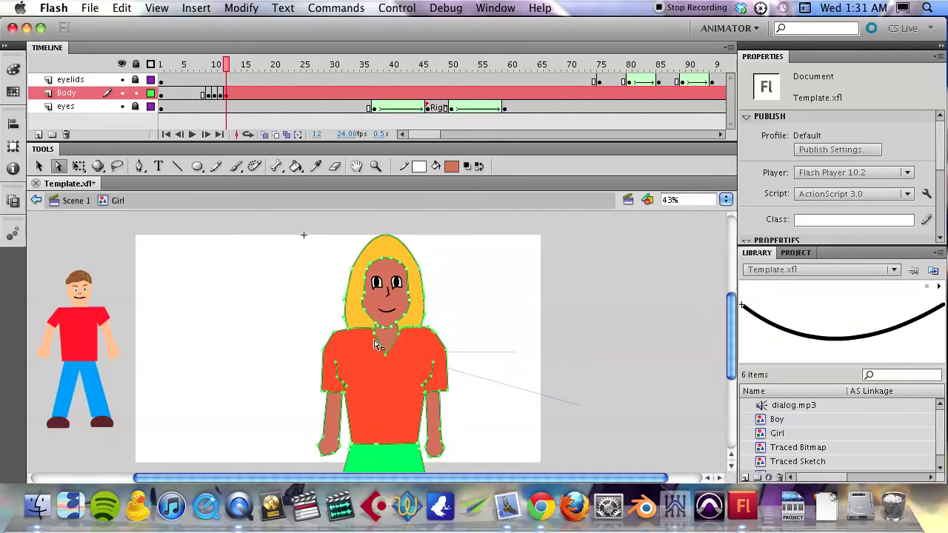
- Copy the Body keyframe at frame 10 to frame 14 and the one at frame 9 to frame 15 for the downward movement
{"action": "left_click", "coordinate": [203, 65]}
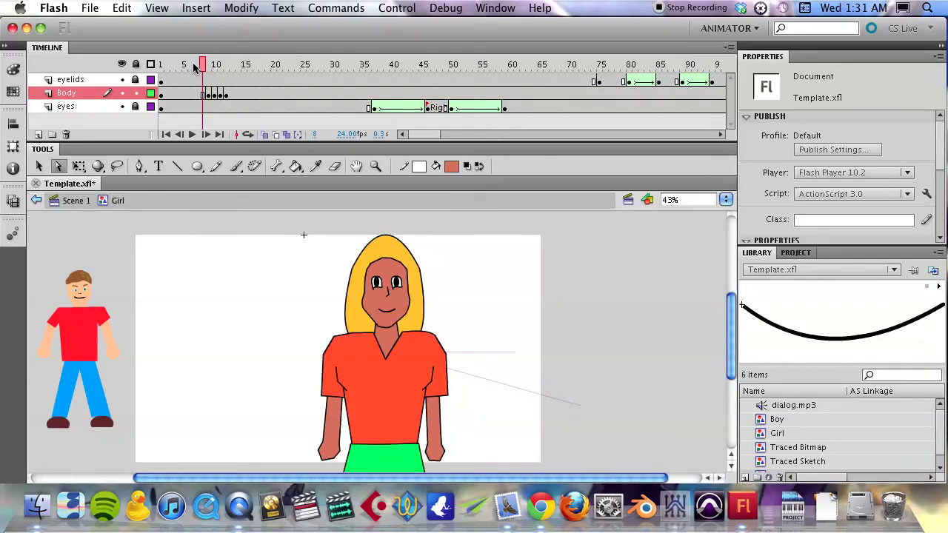
{"action": "left_click", "coordinate": [196, 65]}
{"action": "mouse_move", "coordinate": [197, 66]}
{"action": "left_mouse_down"}
{"action": "mouse_move", "coordinate": [237, 68]}
{"action": "mouse_move", "coordinate": [202, 72]}
{"action": "left_mouse_up"}
{"action": "left_click", "coordinate": [215, 96]}
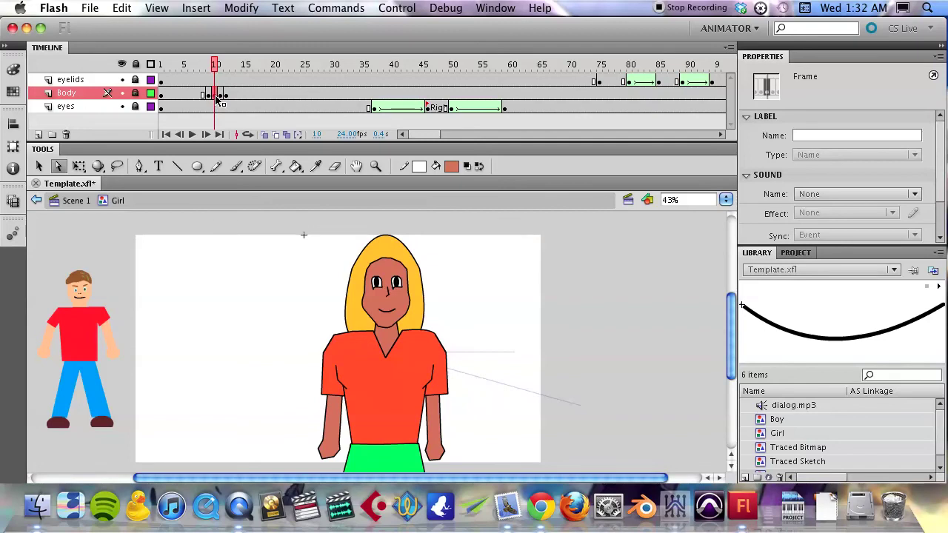
{"action": "left_click_drag", "start_coordinate": [214, 98], "coordinate": [237, 102]}
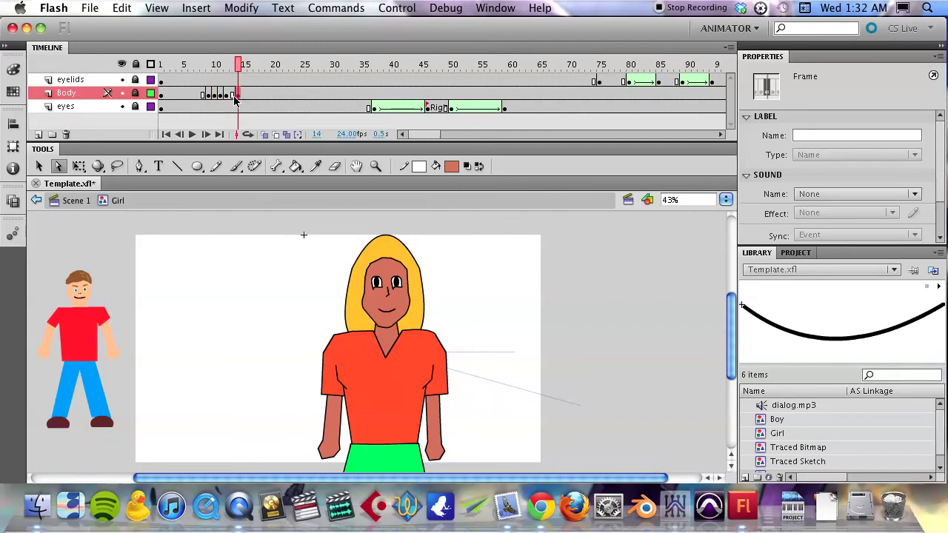
{"action": "left_click", "coordinate": [210, 100]}
{"action": "left_click_drag", "start_coordinate": [227, 102], "coordinate": [248, 102]}
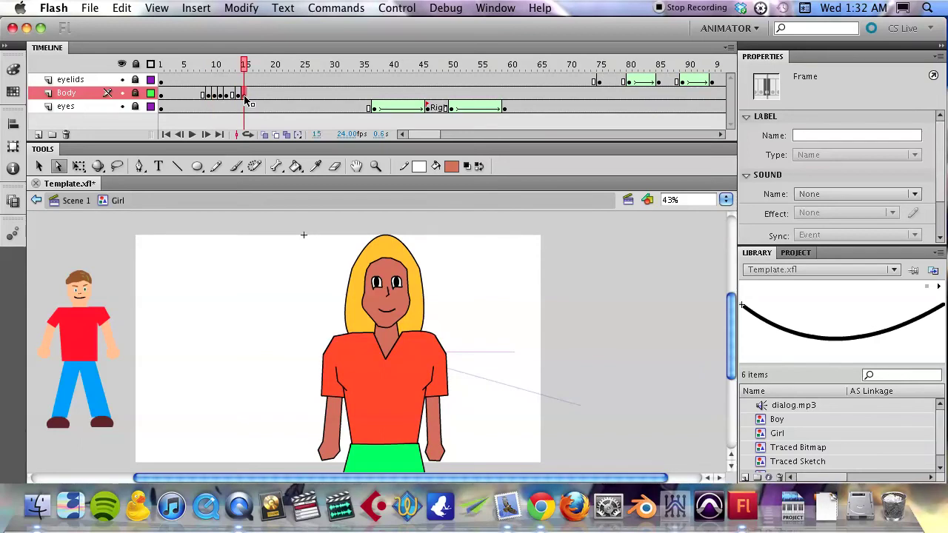
- Move the Body movement keyframes to start at frame 72, and place a copy of the sequence starting at frame 95
{"action": "left_click", "coordinate": [162, 95]}
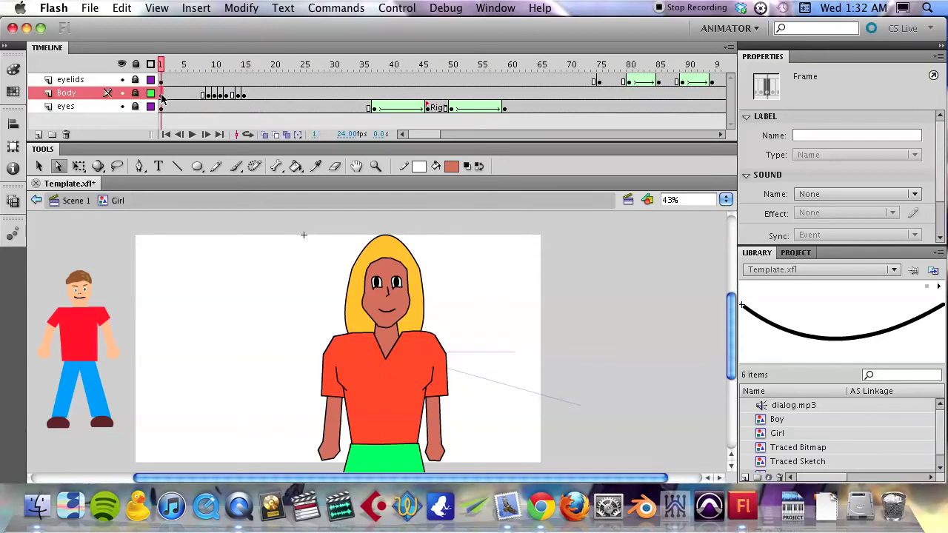
{"action": "left_click_drag", "start_coordinate": [200, 96], "coordinate": [584, 99]}
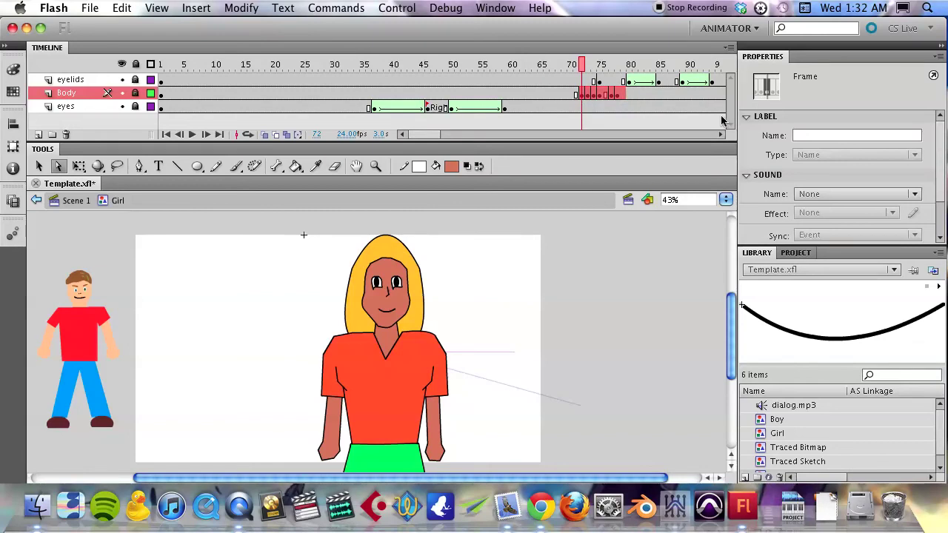
{"action": "left_click", "coordinate": [719, 135]}
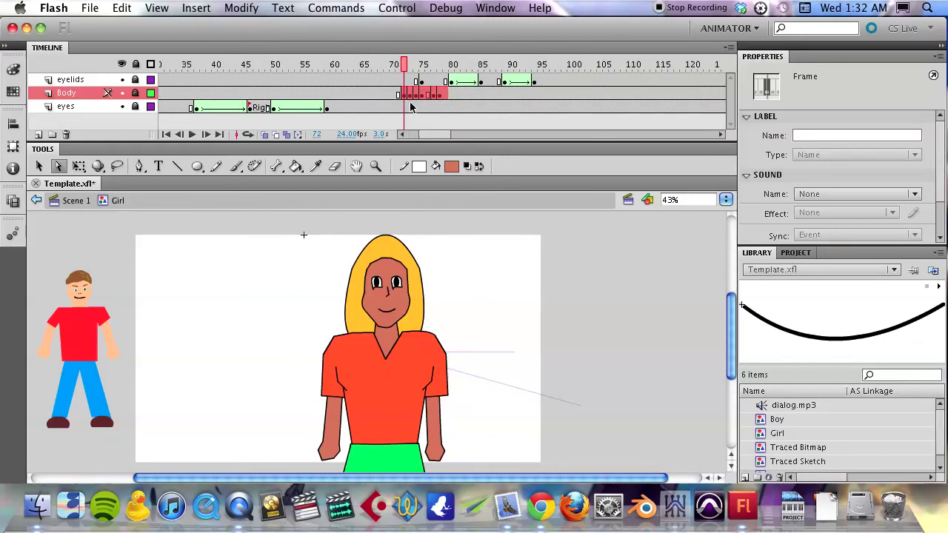
{"action": "left_click_drag", "start_coordinate": [424, 97], "coordinate": [540, 96]}
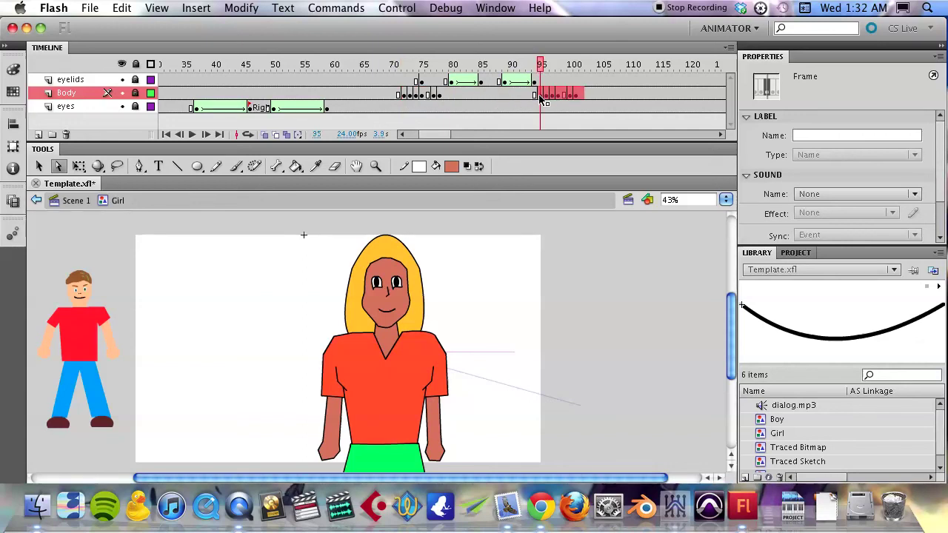
- Return to Scene 1 and play the girl's close-up from frame 57 to check the timing of the body movement
{"action": "left_click", "coordinate": [75, 200]}
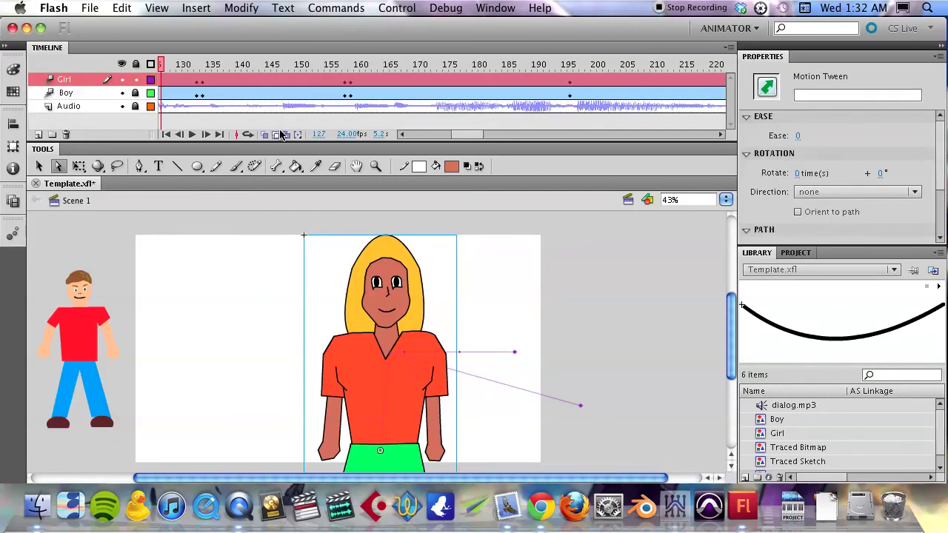
{"action": "left_click_drag", "start_coordinate": [452, 135], "coordinate": [432, 137]}
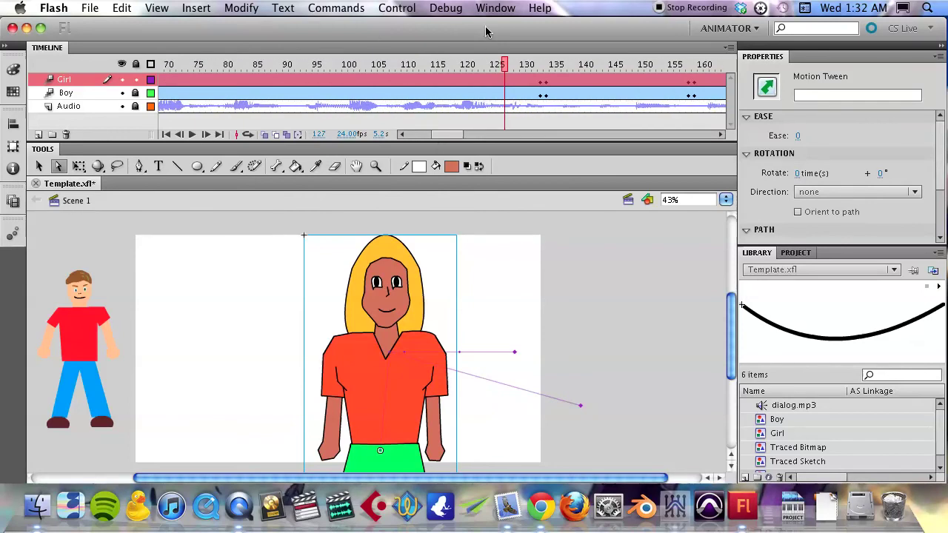
{"action": "left_click", "coordinate": [171, 66]}
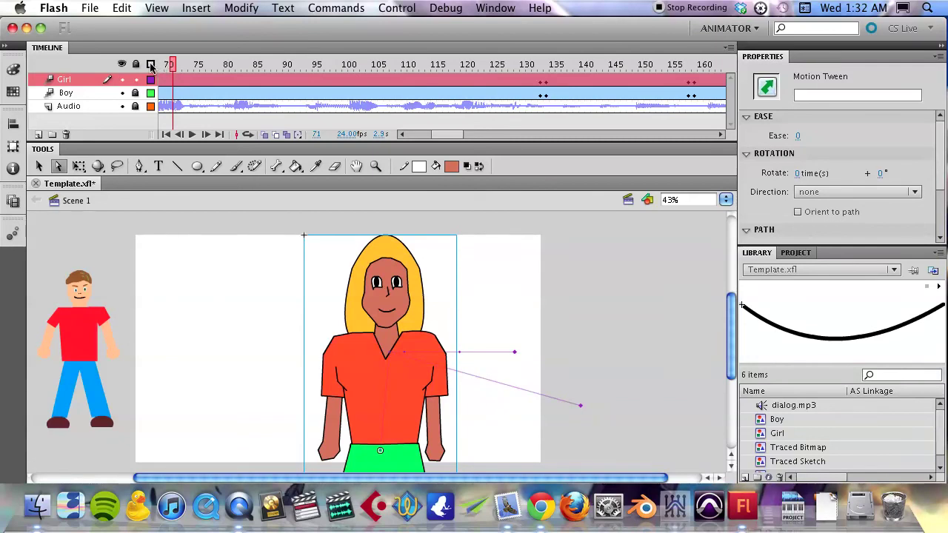
{"action": "left_click_drag", "start_coordinate": [174, 65], "coordinate": [330, 67]}
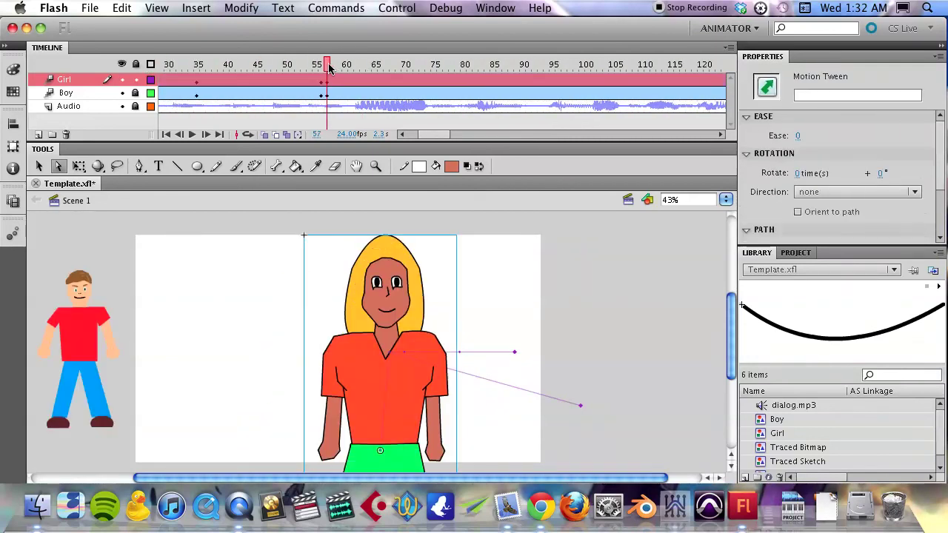
{"action": "key", "text": "Return"}
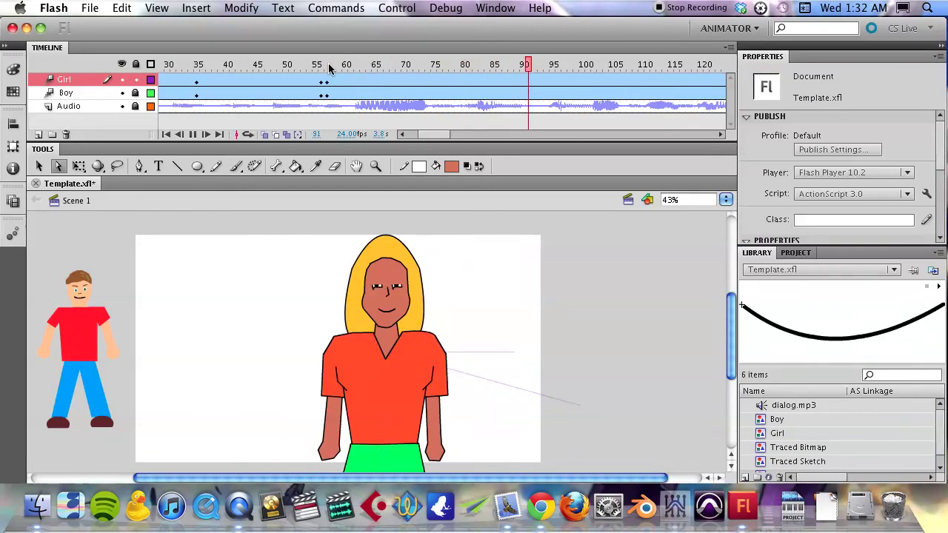
{"action": "key", "text": "Return"}
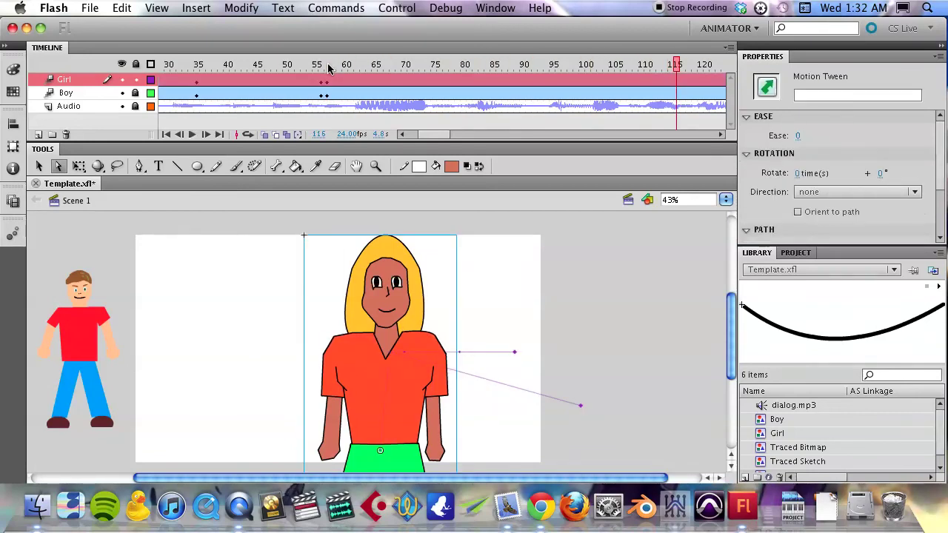
- Replay the close-up from frame 50 and go to frame 77 to examine the shoulder movement against the audio
{"action": "left_click", "coordinate": [286, 65]}
{"action": "key", "text": "Return"}
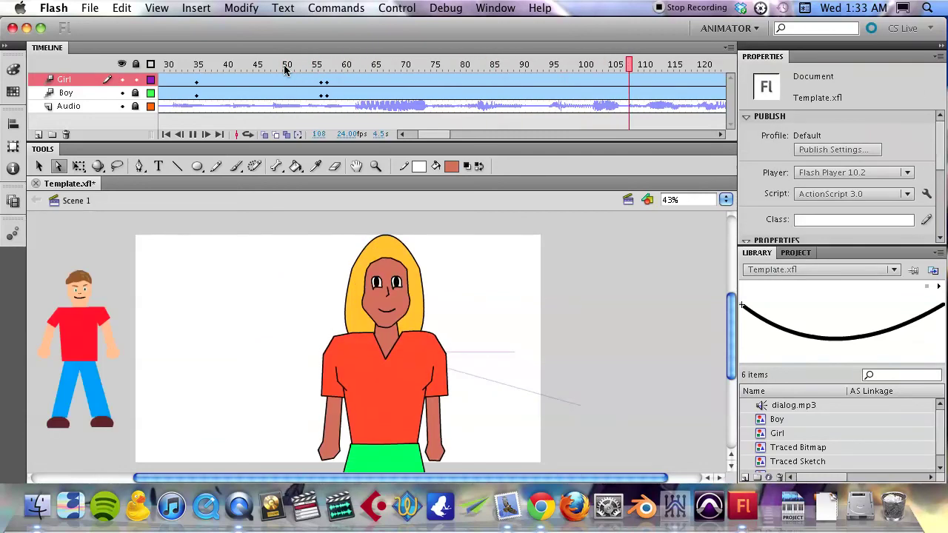
{"action": "key", "text": "Return"}
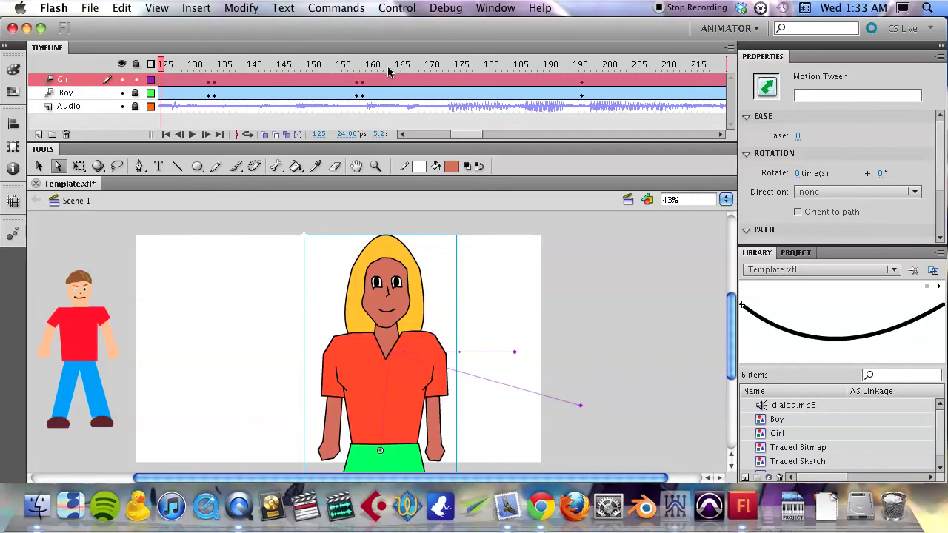
{"action": "left_click", "coordinate": [299, 79]}
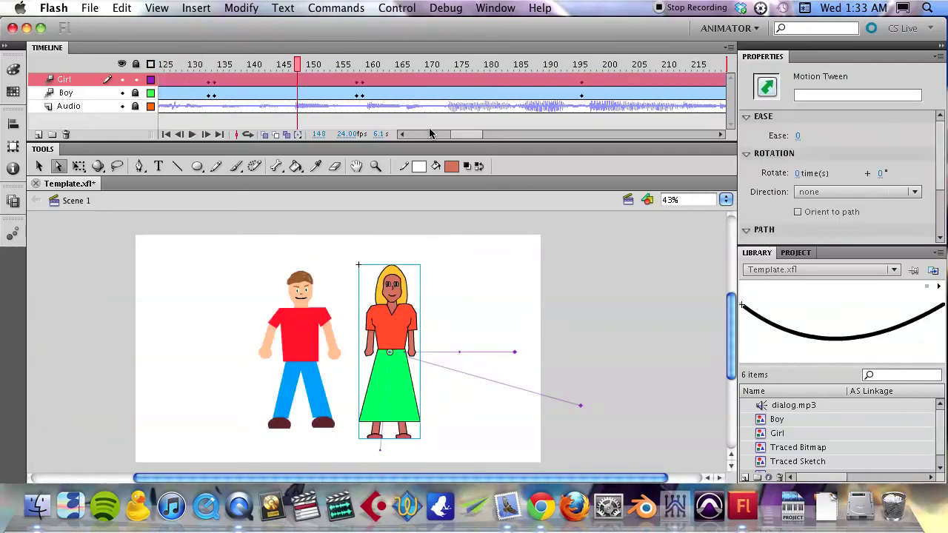
{"action": "left_click", "coordinate": [429, 134]}
{"action": "left_click", "coordinate": [340, 65]}
{"action": "key", "text": "Return"}
{"action": "left_click", "coordinate": [404, 86]}
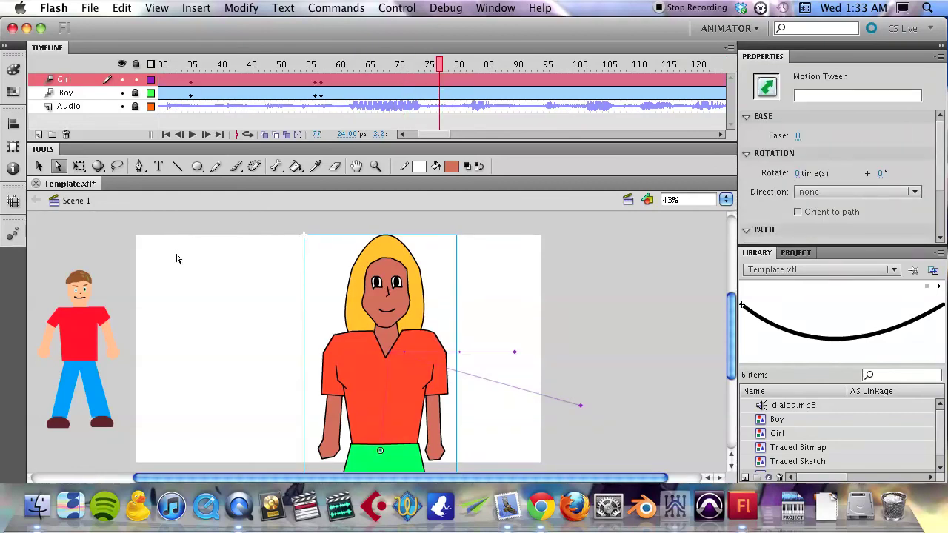
- Inside the Girl symbol, shift the first Body movement sequence, frames 72 to 78, earlier to start at frame 66
{"action": "double_click", "coordinate": [367, 302]}
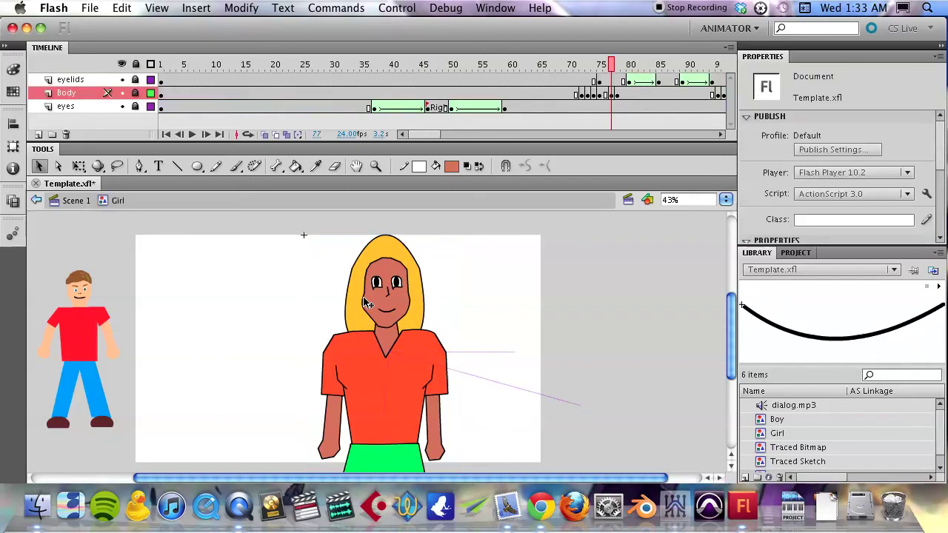
{"action": "left_click", "coordinate": [618, 95]}
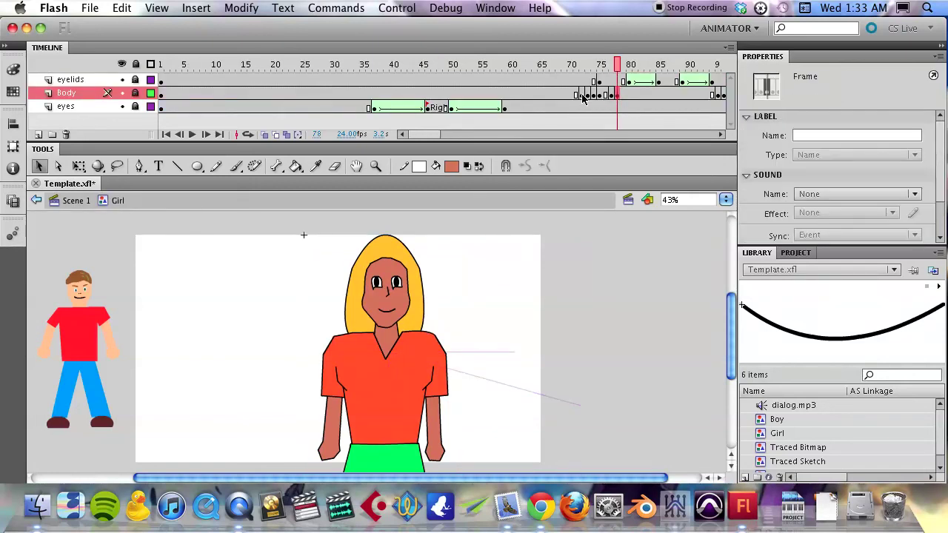
{"action": "left_click", "coordinate": [583, 96], "text": "shift"}
{"action": "left_click_drag", "start_coordinate": [586, 101], "coordinate": [549, 97]}
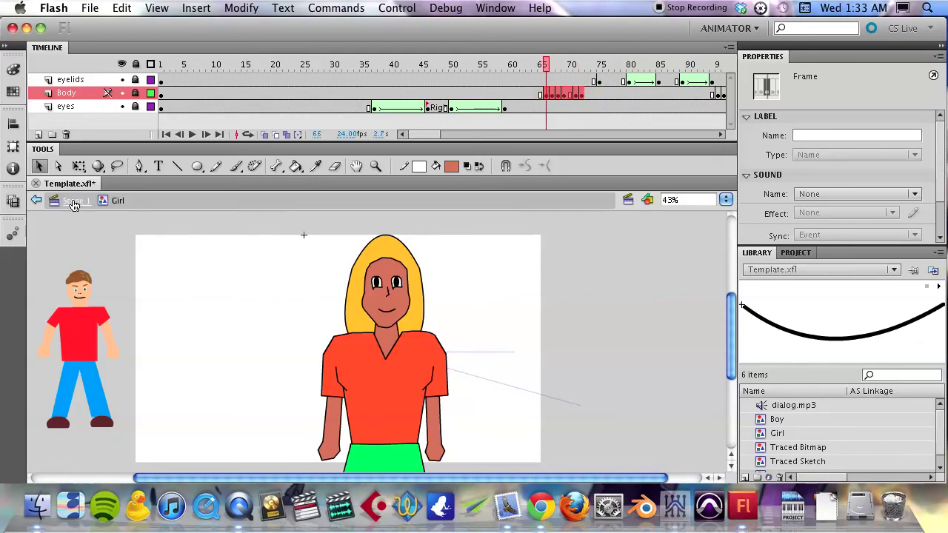
- Return to Scene 1 and play the close-up twice, from frames 59 and 57, to check the shifted body movement
{"action": "left_click", "coordinate": [77, 200]}
{"action": "left_click", "coordinate": [504, 65]}
{"action": "key", "text": "Return"}
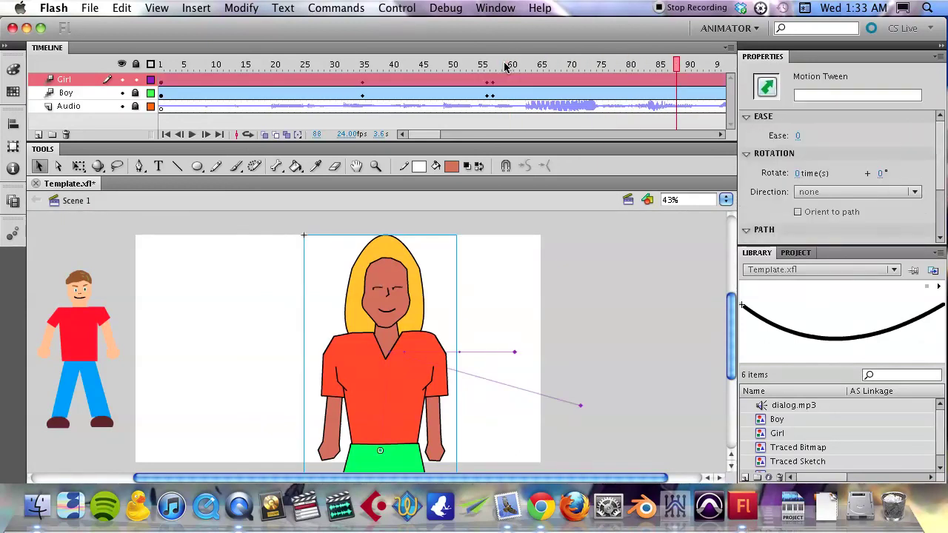
{"action": "left_click", "coordinate": [492, 65]}
{"action": "key", "text": "Return"}
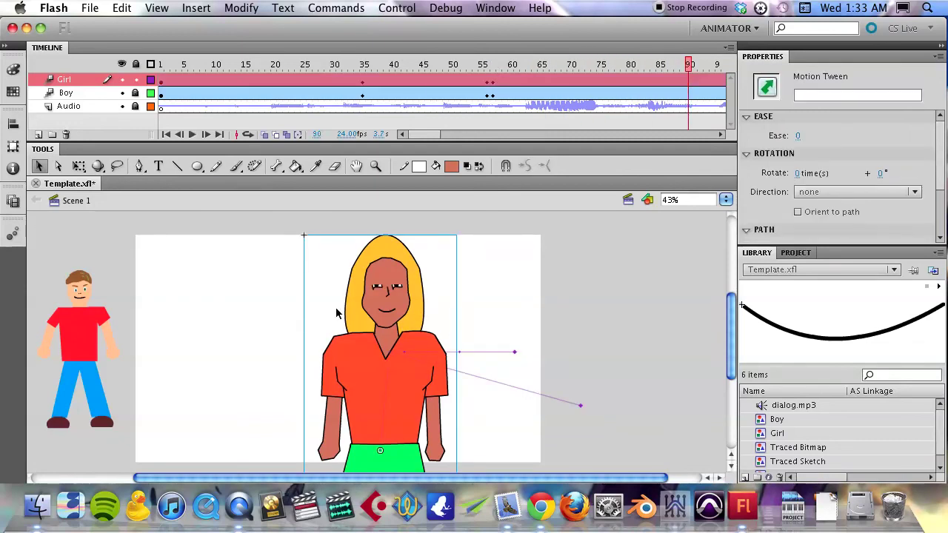
- Reopen the Girl symbol and shift the first Body movement sequence earlier to start at frame 63
{"action": "double_click", "coordinate": [385, 320]}
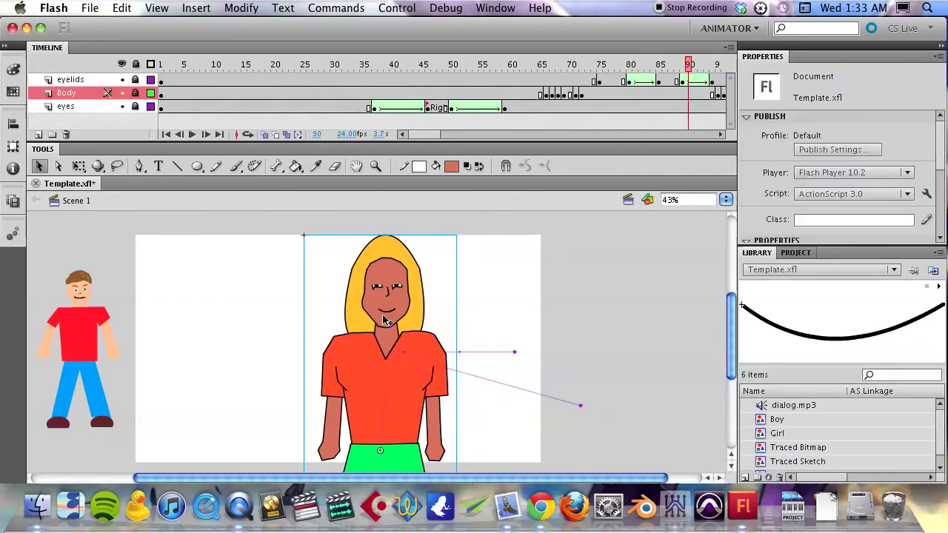
{"action": "left_click", "coordinate": [581, 95]}
{"action": "left_click", "coordinate": [549, 96], "text": "shift"}
{"action": "left_click_drag", "start_coordinate": [548, 100], "coordinate": [530, 100]}
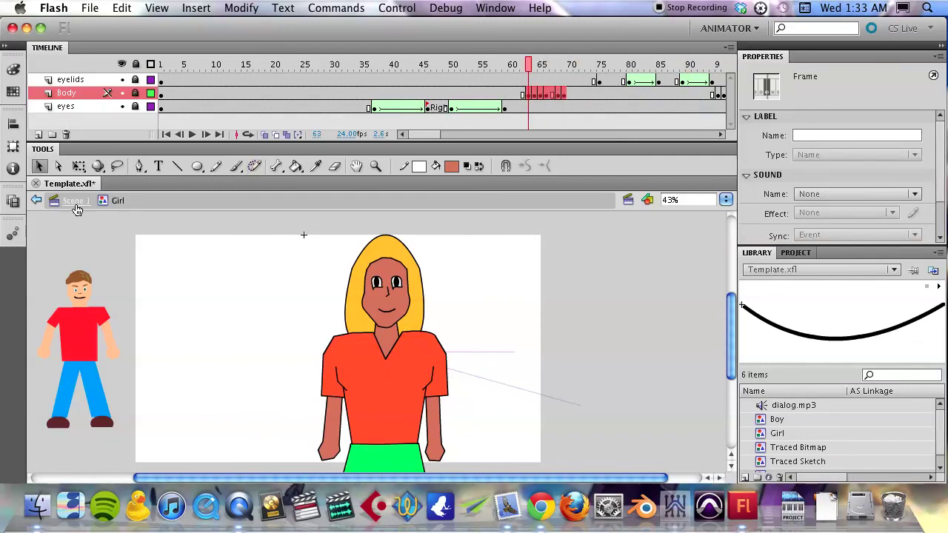
- Return to Scene 1 and play the animation from frame 47 to review both body movements in the close-up
{"action": "left_click", "coordinate": [75, 202]}
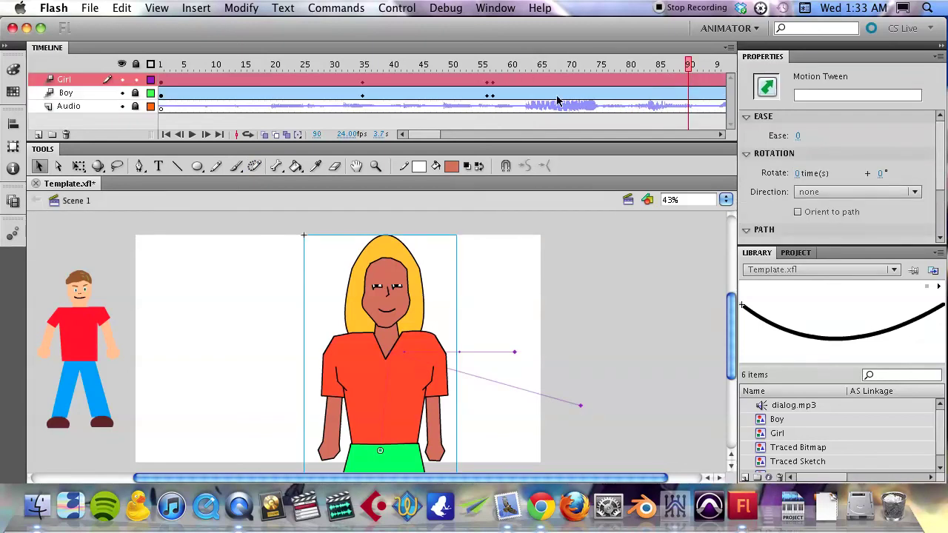
{"action": "scroll", "coordinate": [439, 141], "scroll_direction": "right", "scroll_amount": 5}
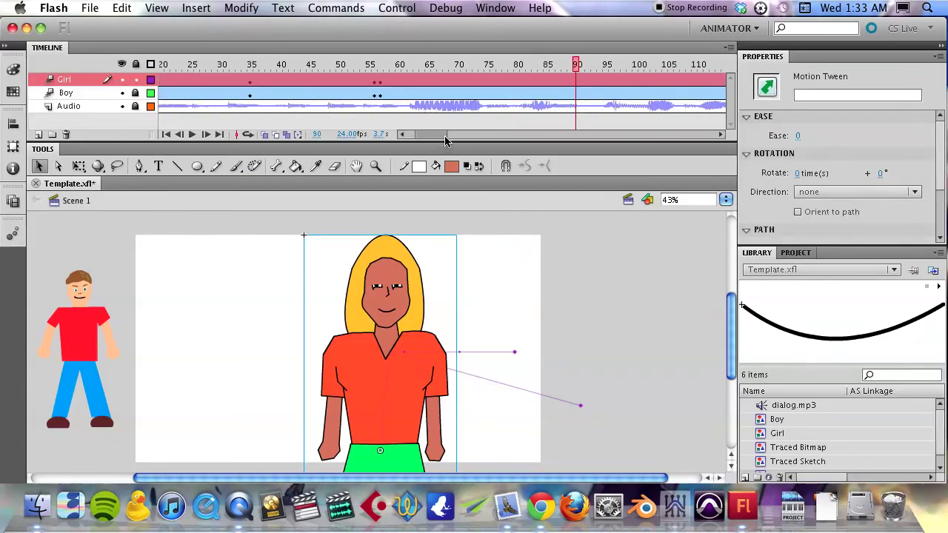
{"action": "left_click", "coordinate": [323, 65]}
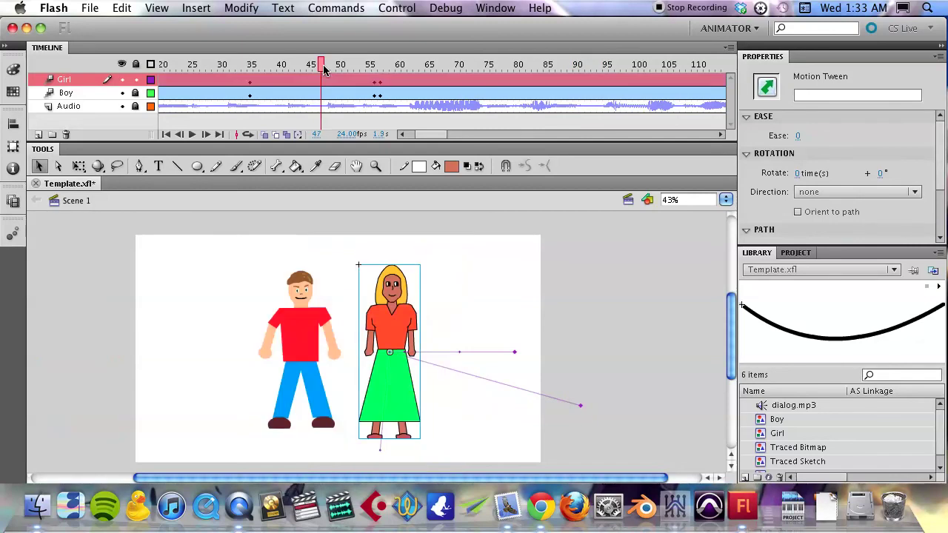
{"action": "key", "text": "Return"}
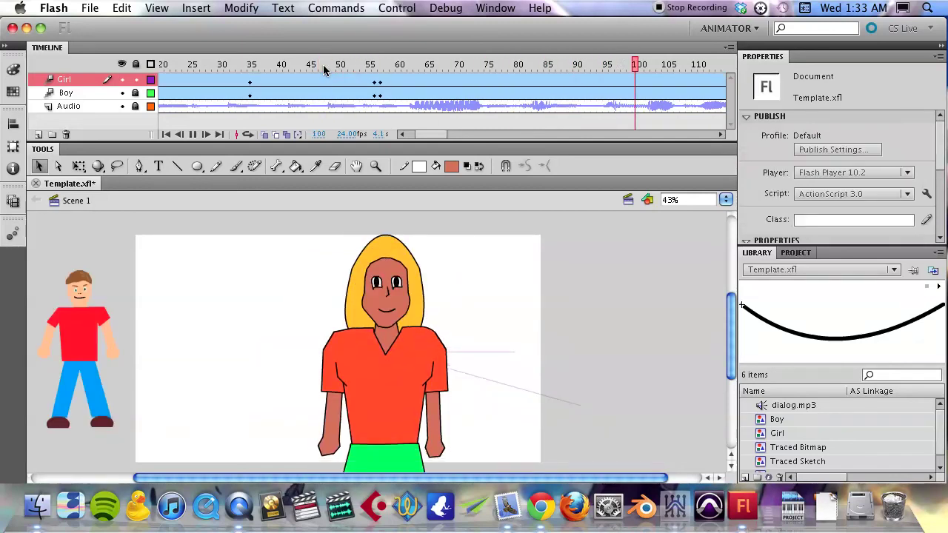
{"action": "left_click", "coordinate": [324, 65]}
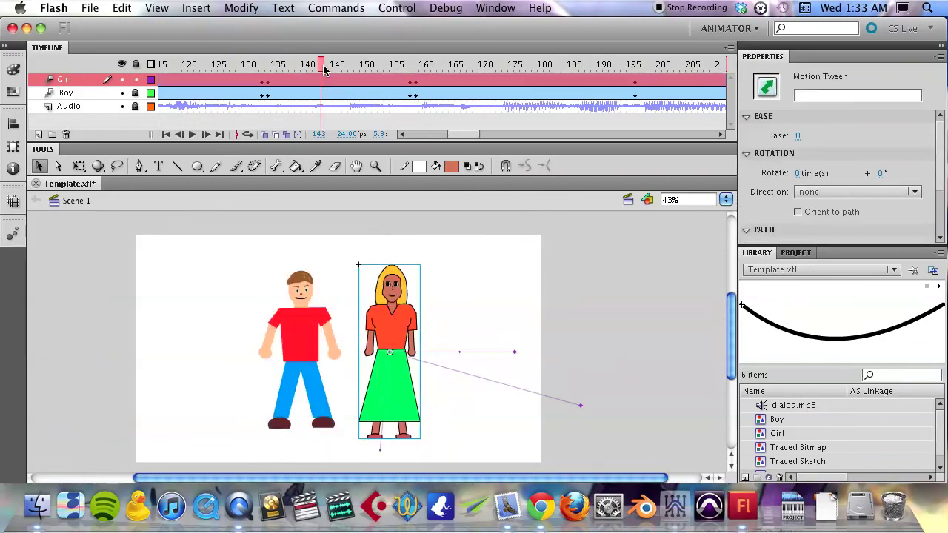